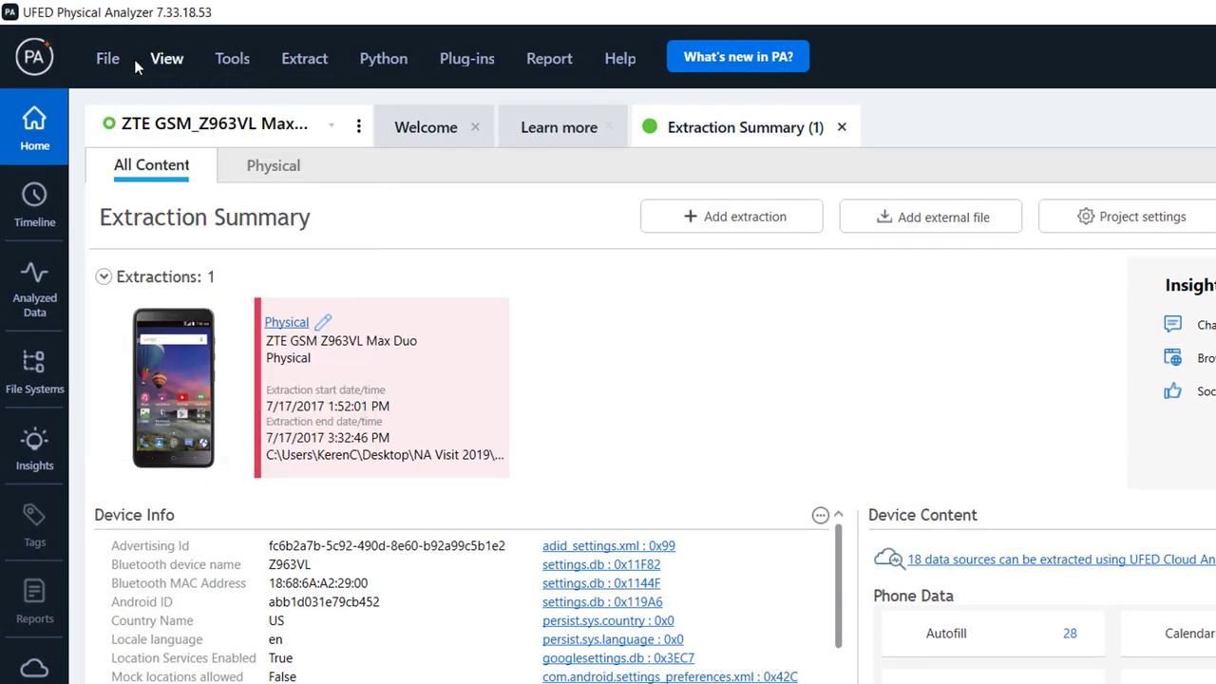
pyautogui.click(161, 61)
pyautogui.moveTo(318, 72)
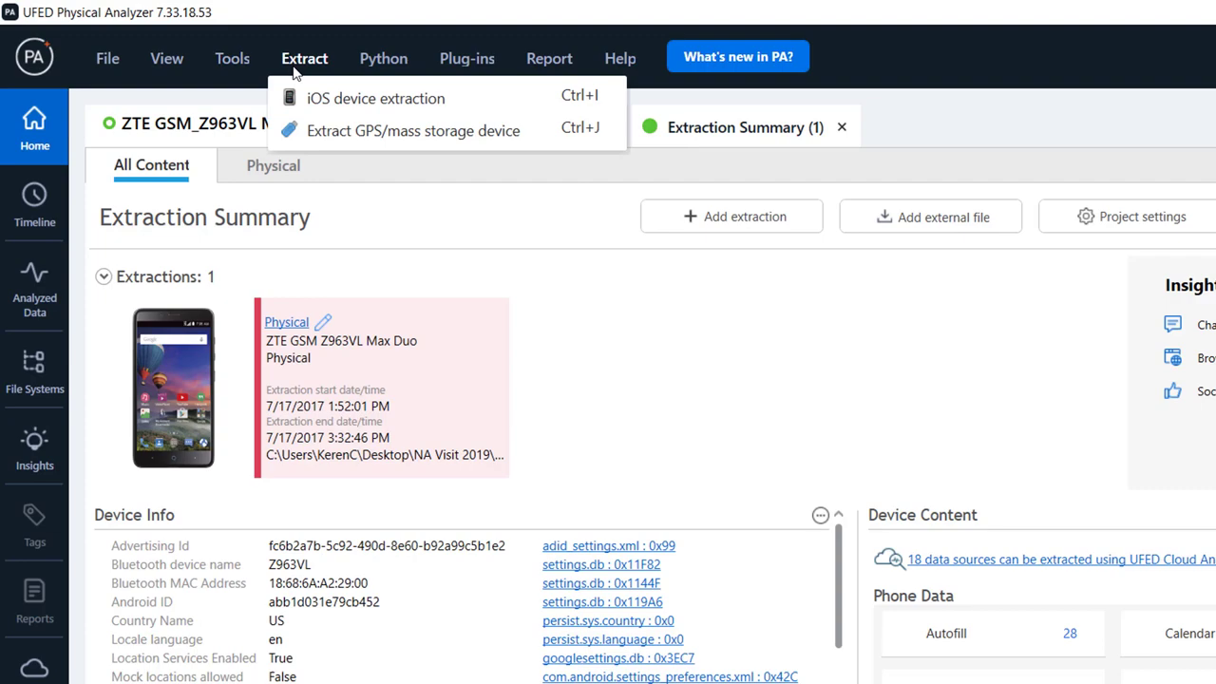
pyautogui.moveTo(560, 60)
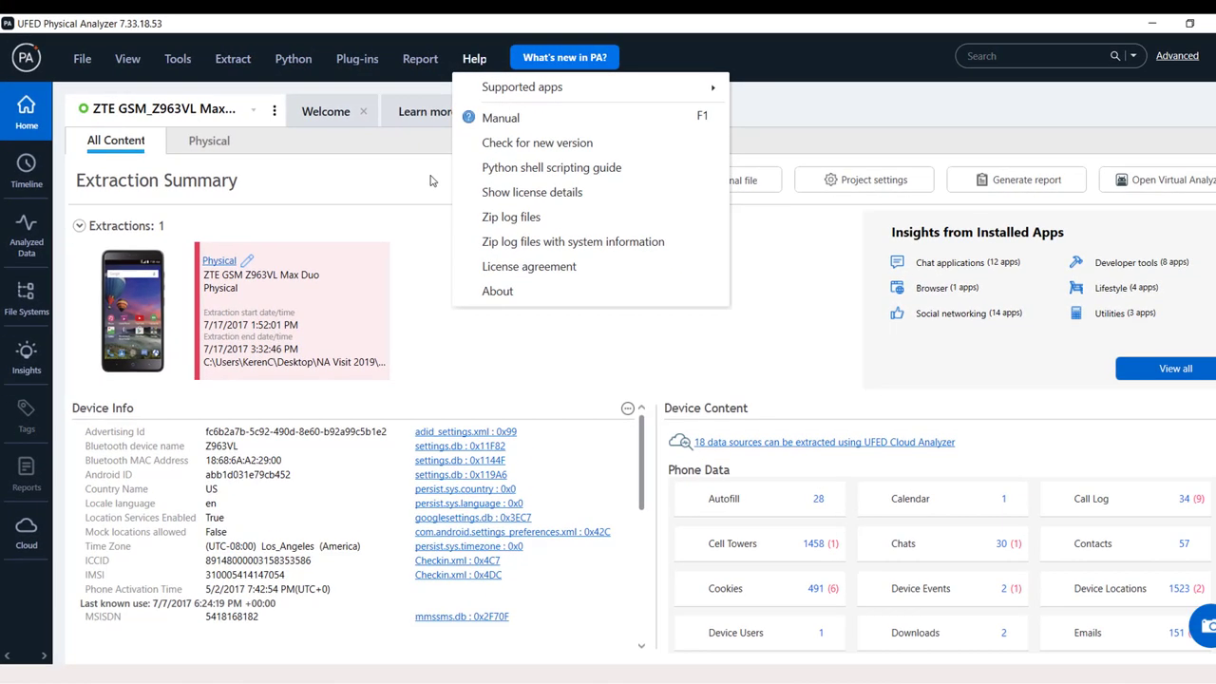
pyautogui.click(467, 219)
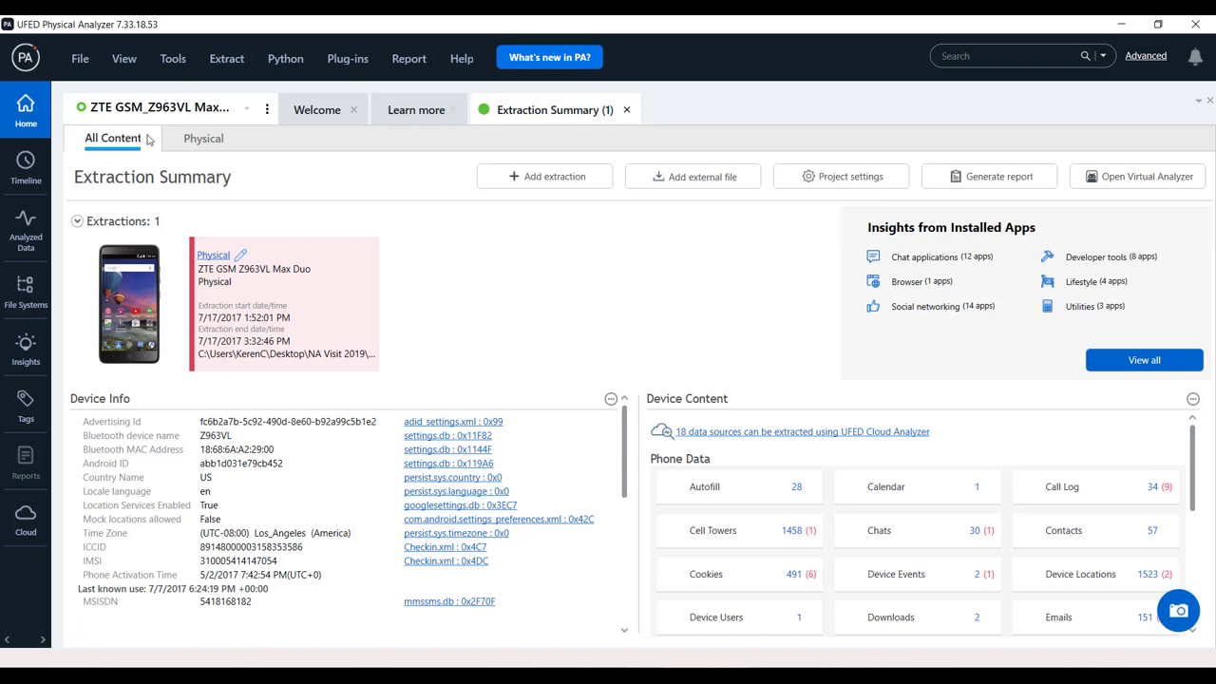
# Review the Physical extraction's details, return to the summary of all content, and check the project's available options.
pyautogui.click(214, 145)
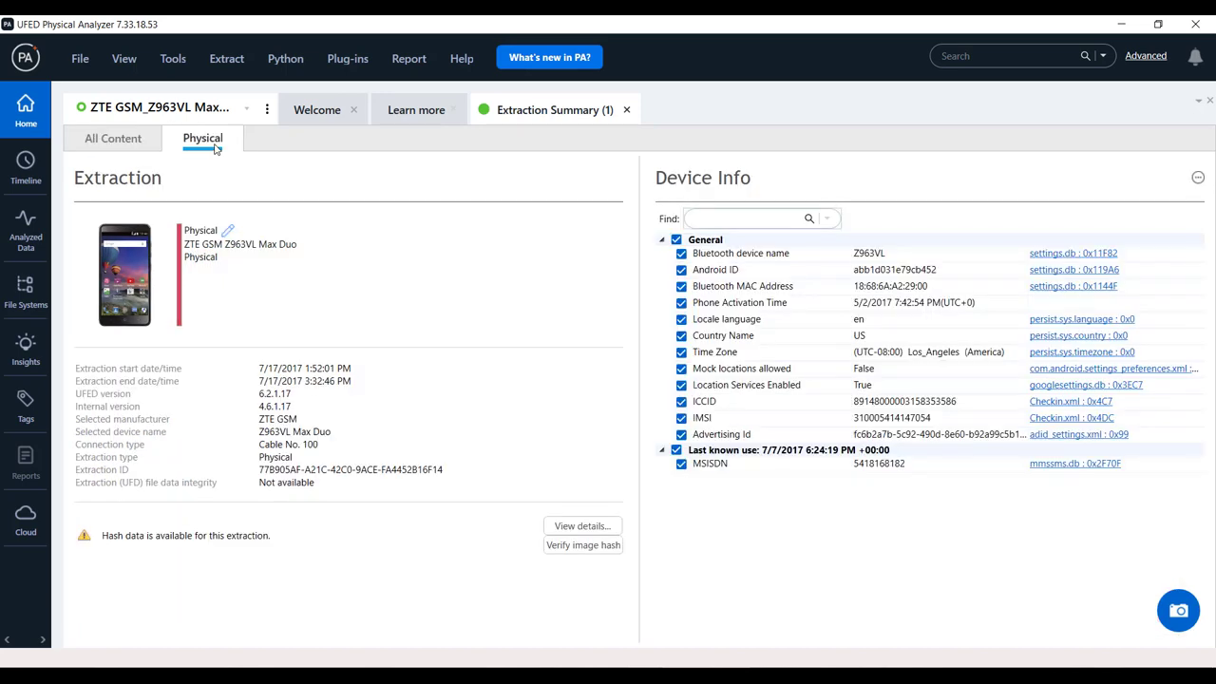
pyautogui.click(143, 145)
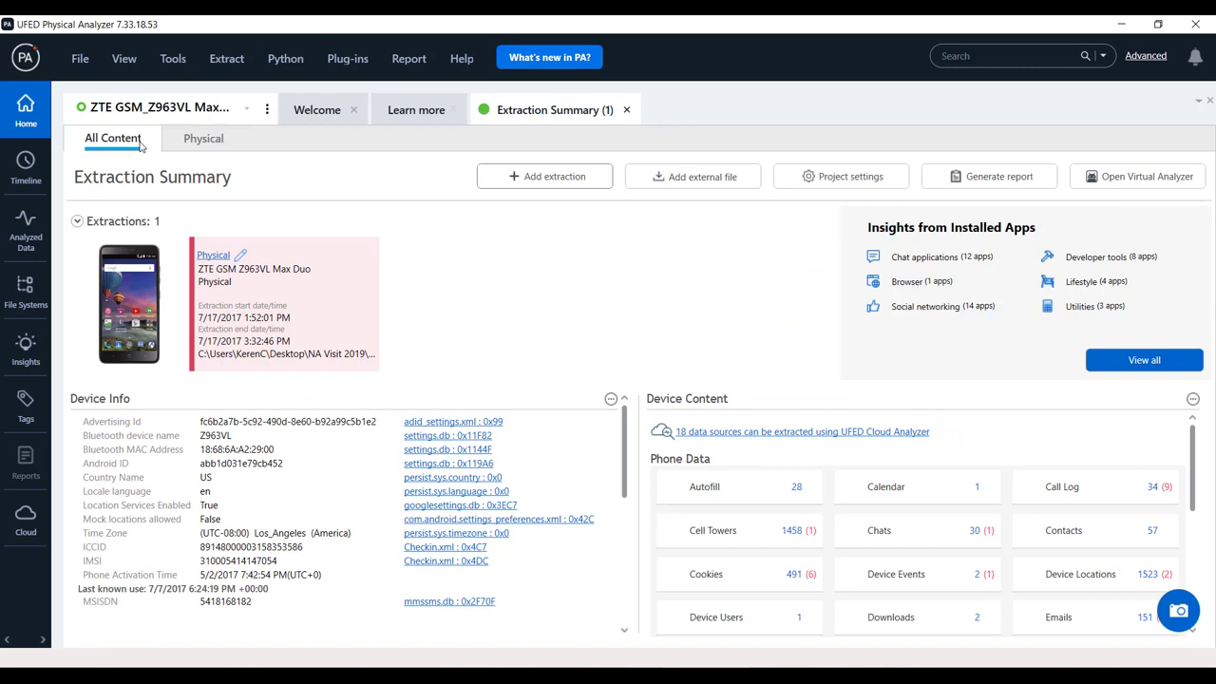
pyautogui.click(267, 110)
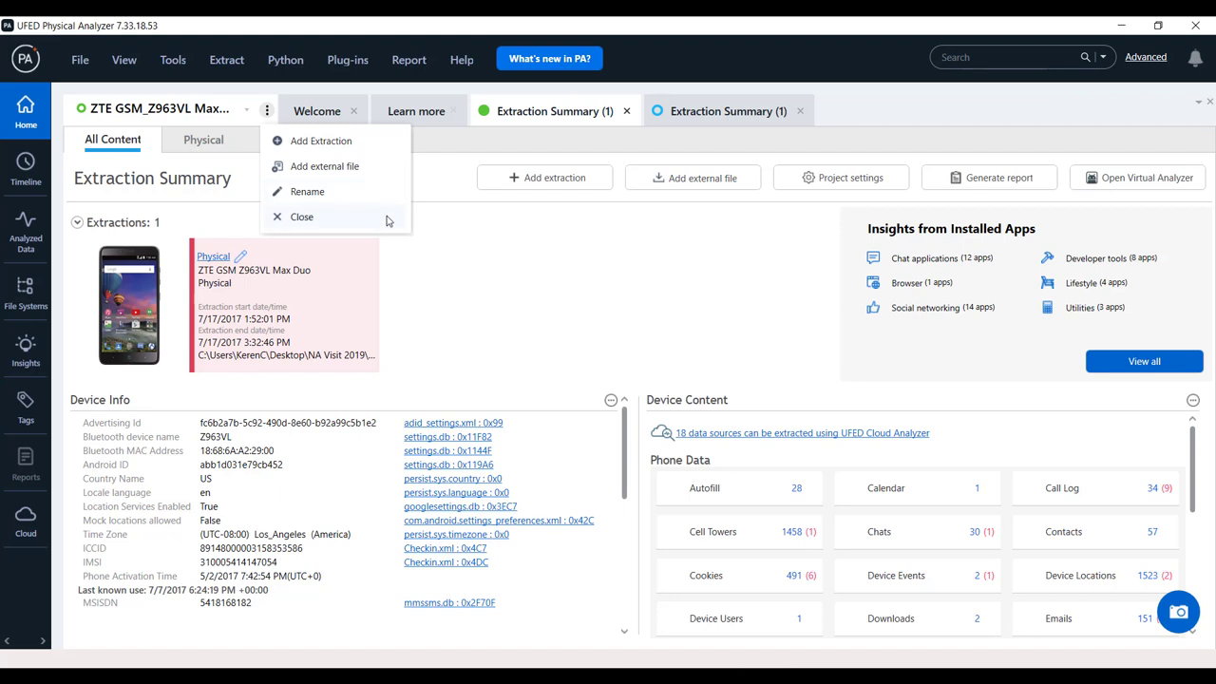
pyautogui.click(436, 260)
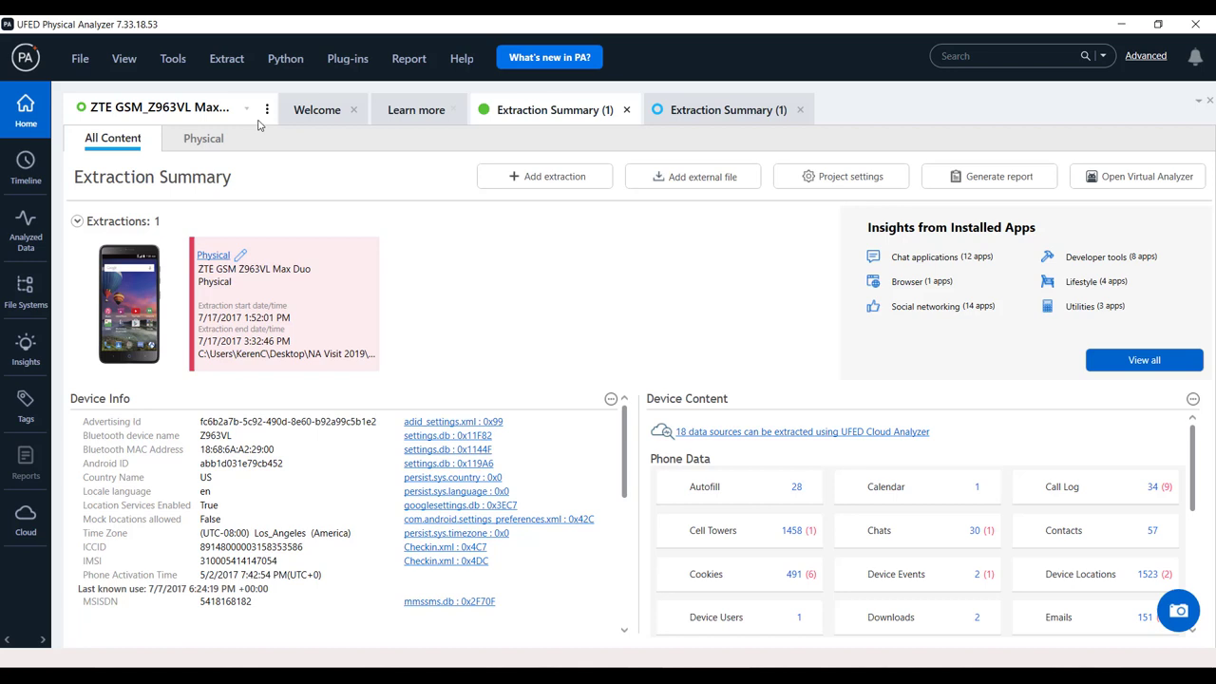
# Switch to the Apple iPhone XR extraction project to view its summary, then return to the ZTE GSM_Z963VL Max Duo project.
pyautogui.click(246, 110)
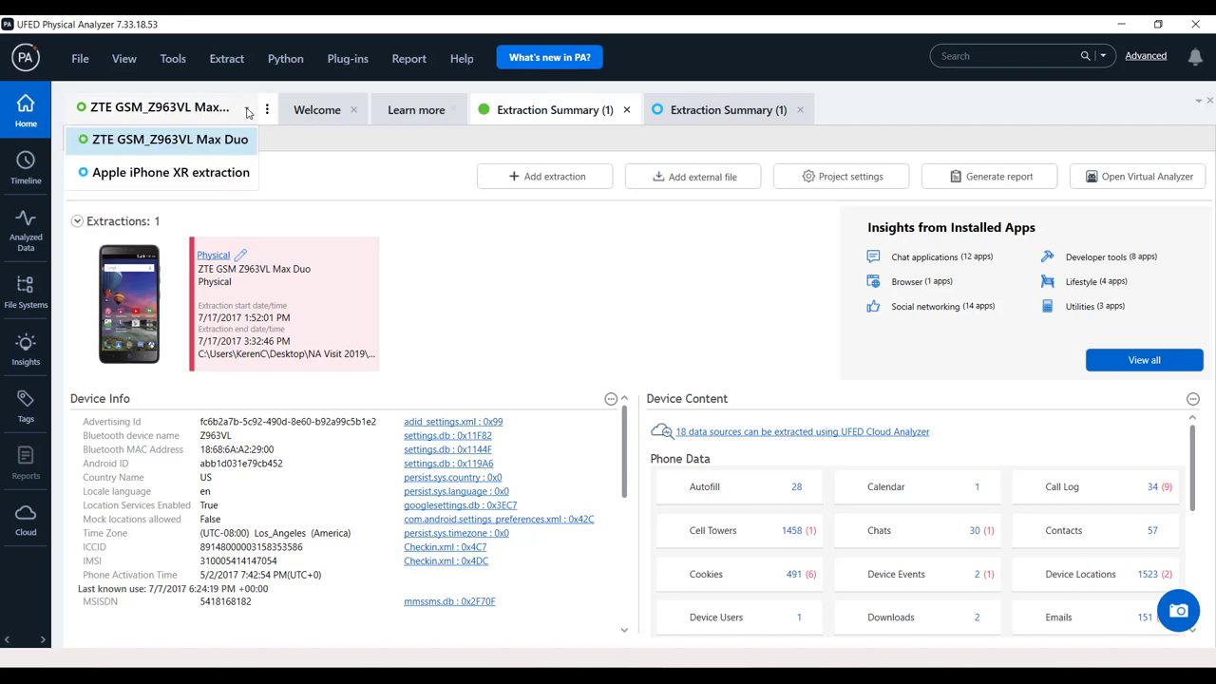
pyautogui.click(240, 177)
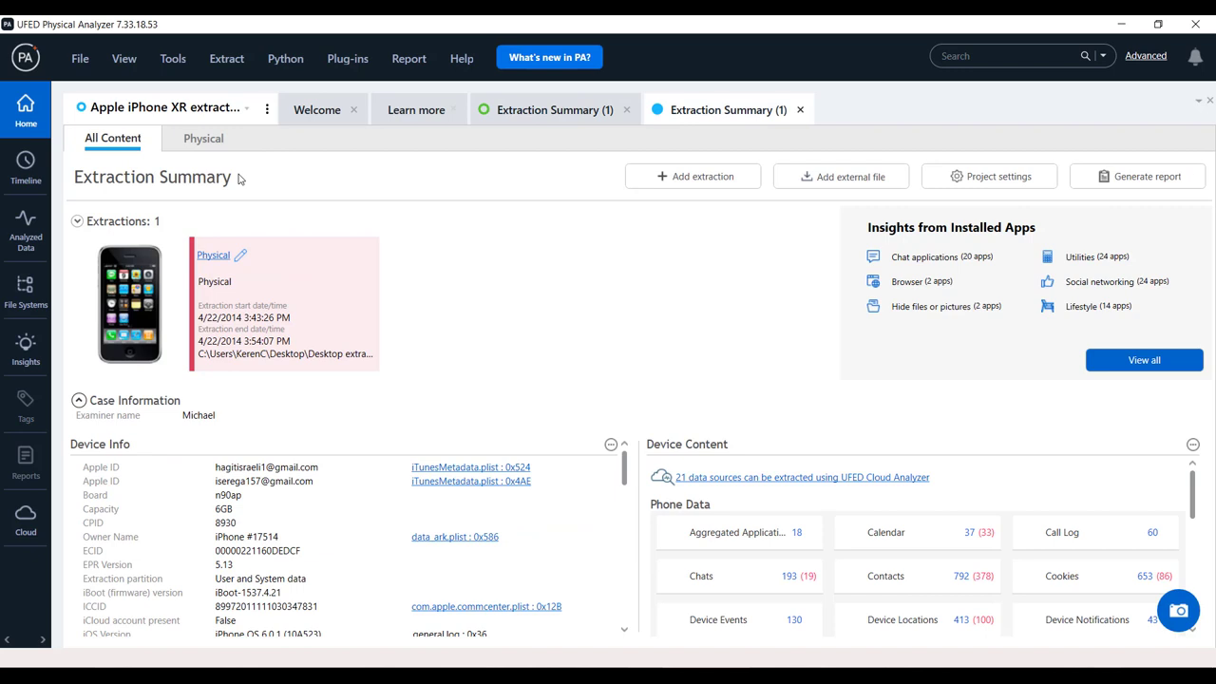
pyautogui.click(249, 112)
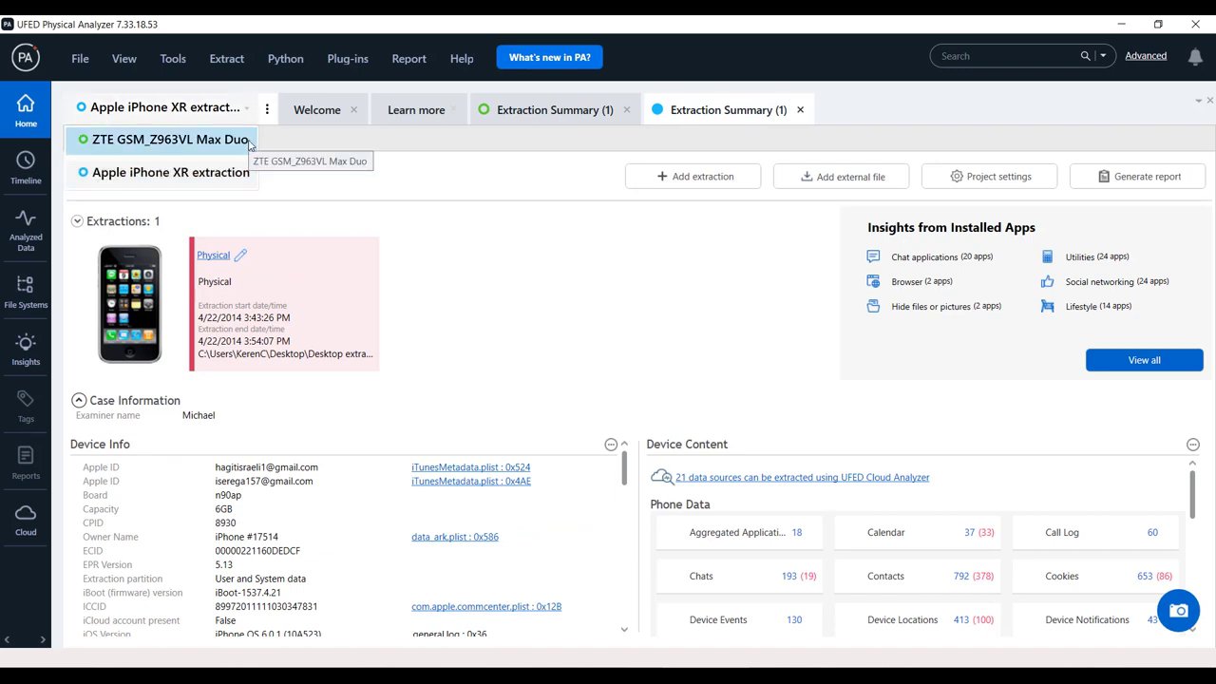
pyautogui.click(249, 142)
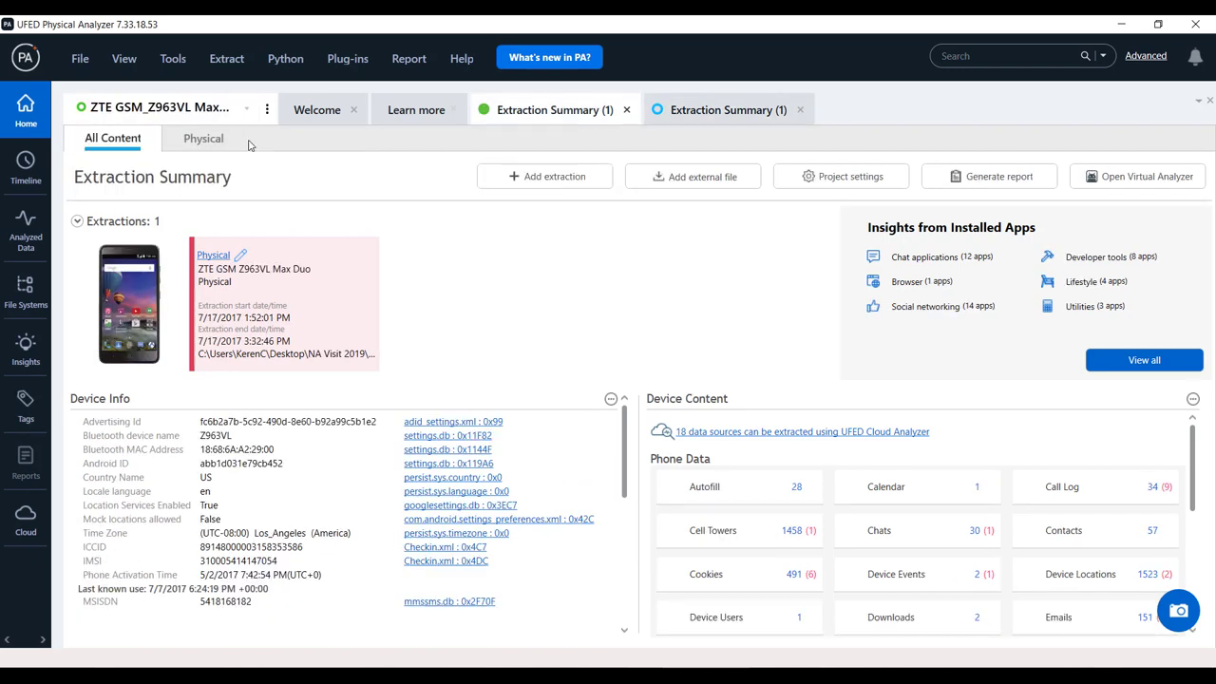
# Open the ZTE project's timeline and browse its chronological list of events.
pyautogui.click(27, 169)
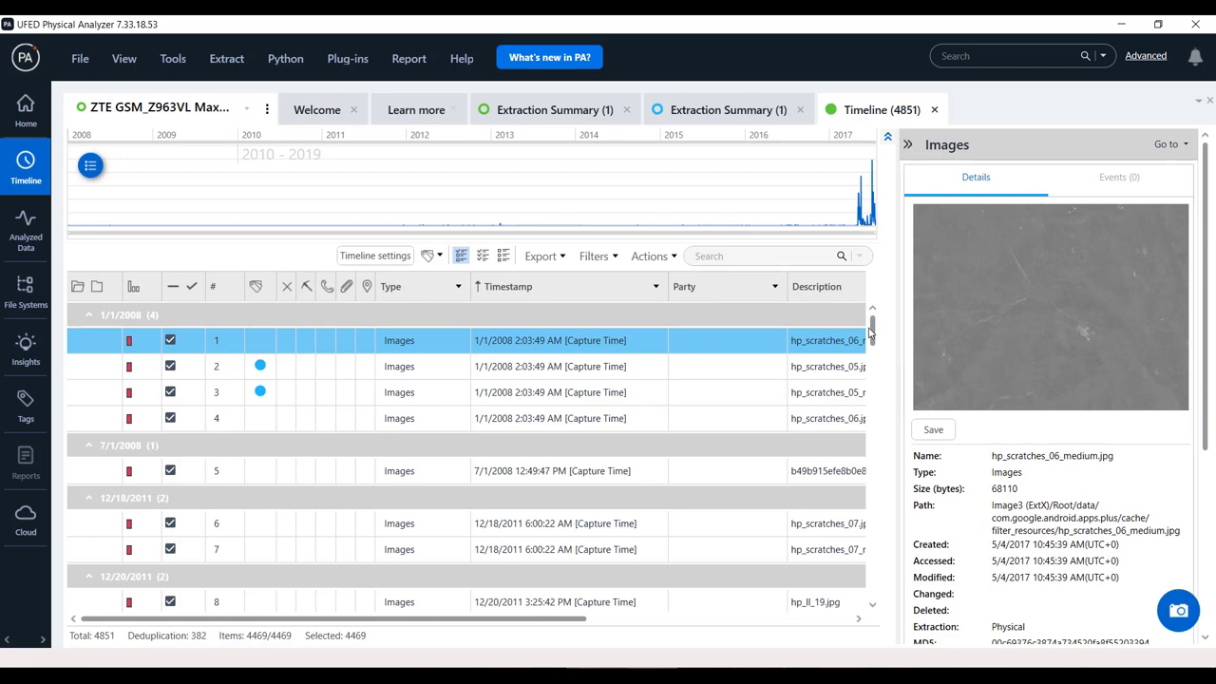
pyautogui.moveTo(872, 349); pyautogui.dragTo(872, 385)
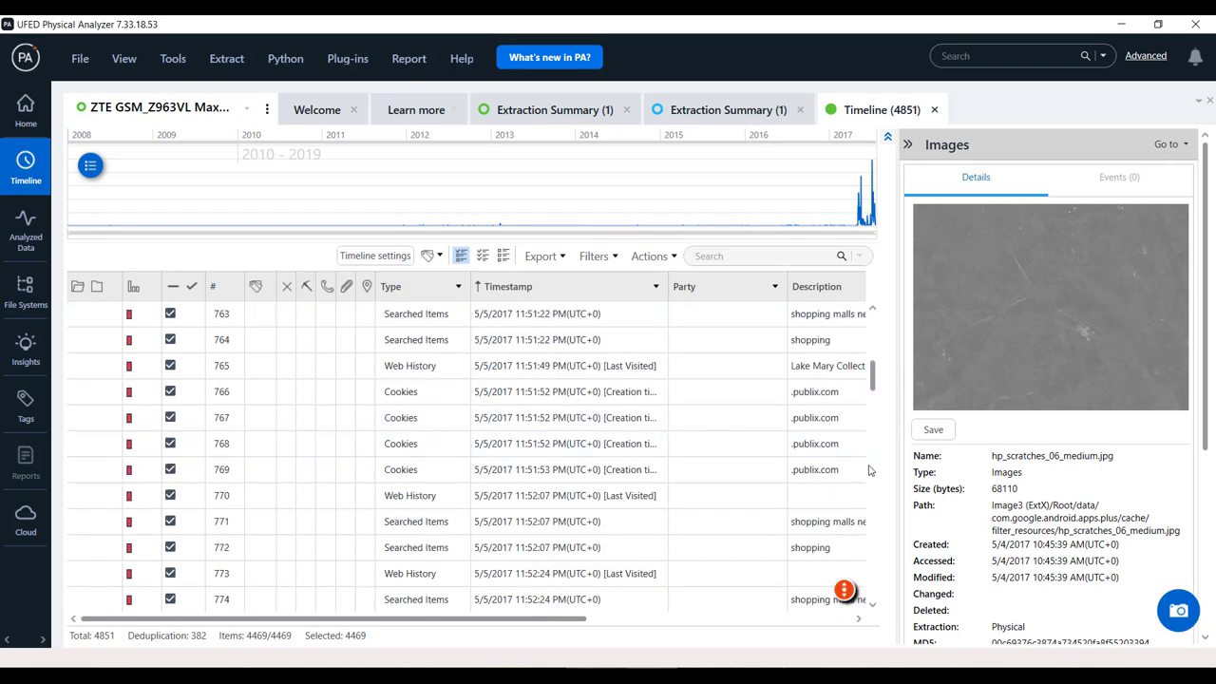
pyautogui.scroll(-10, 868, 488)
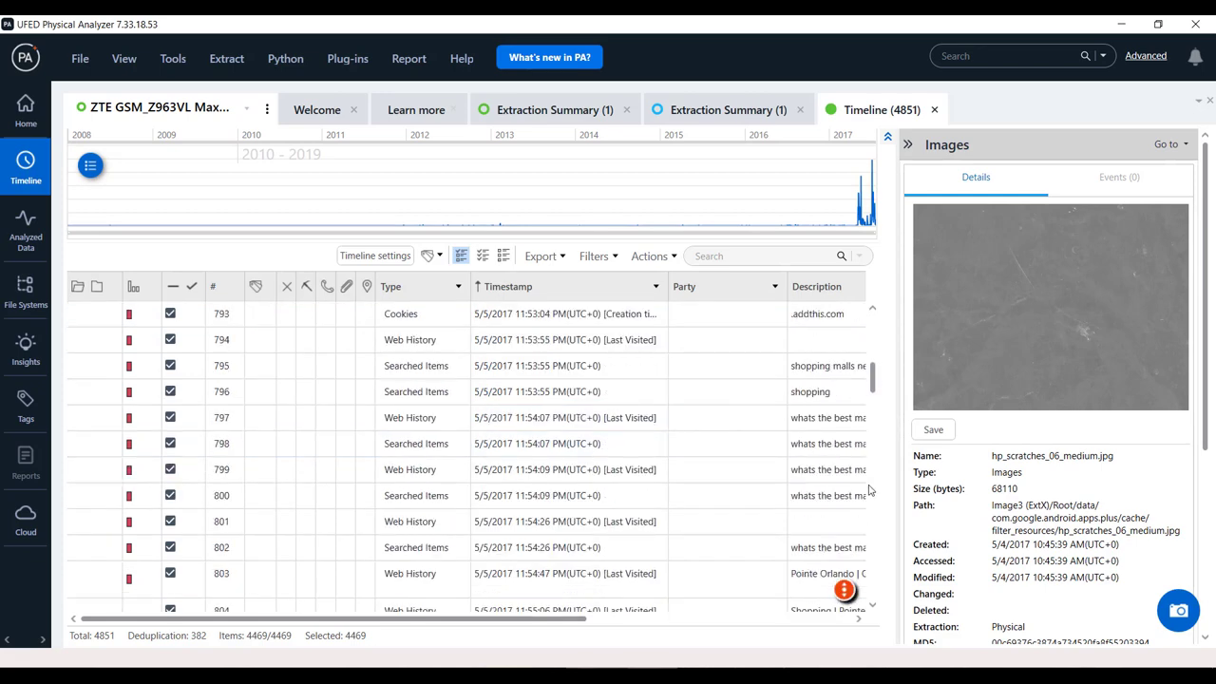
pyautogui.scroll(-8, 868, 488)
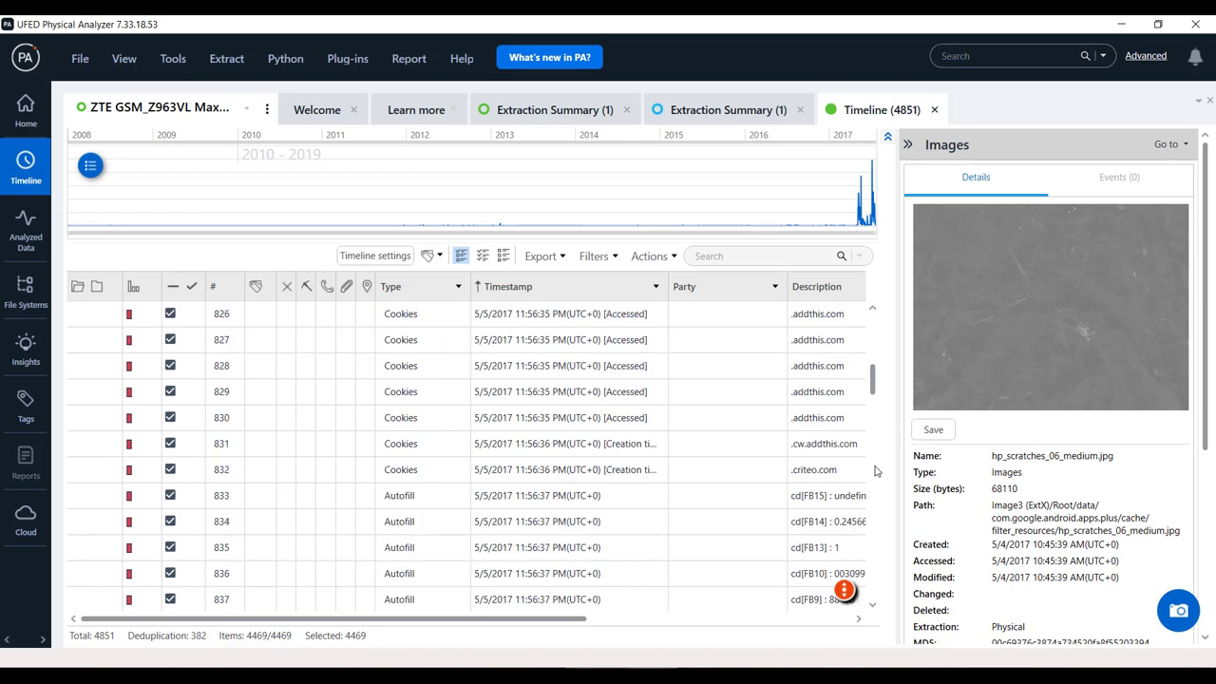
pyautogui.moveTo(873, 387); pyautogui.dragTo(873, 335)
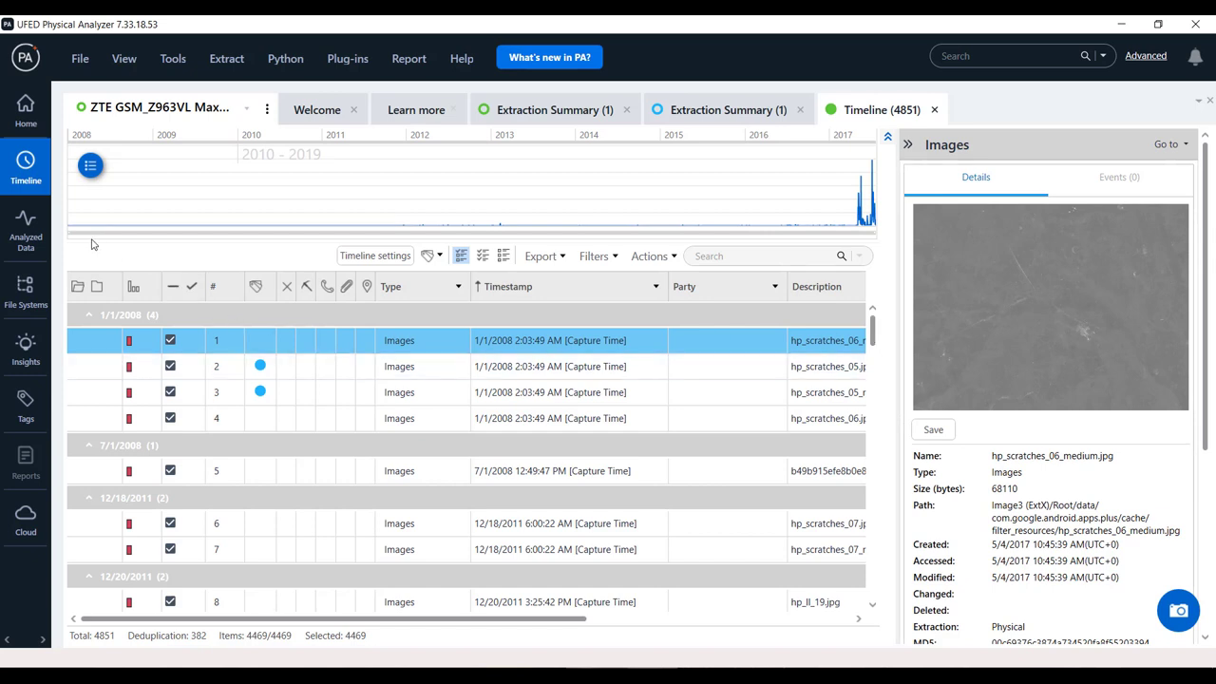
# Limit the timeline to the date range 5/8/2017 - 5/23/2017 on the graph and apply it to the event table.
pyautogui.moveTo(72, 233); pyautogui.dragTo(841, 235)
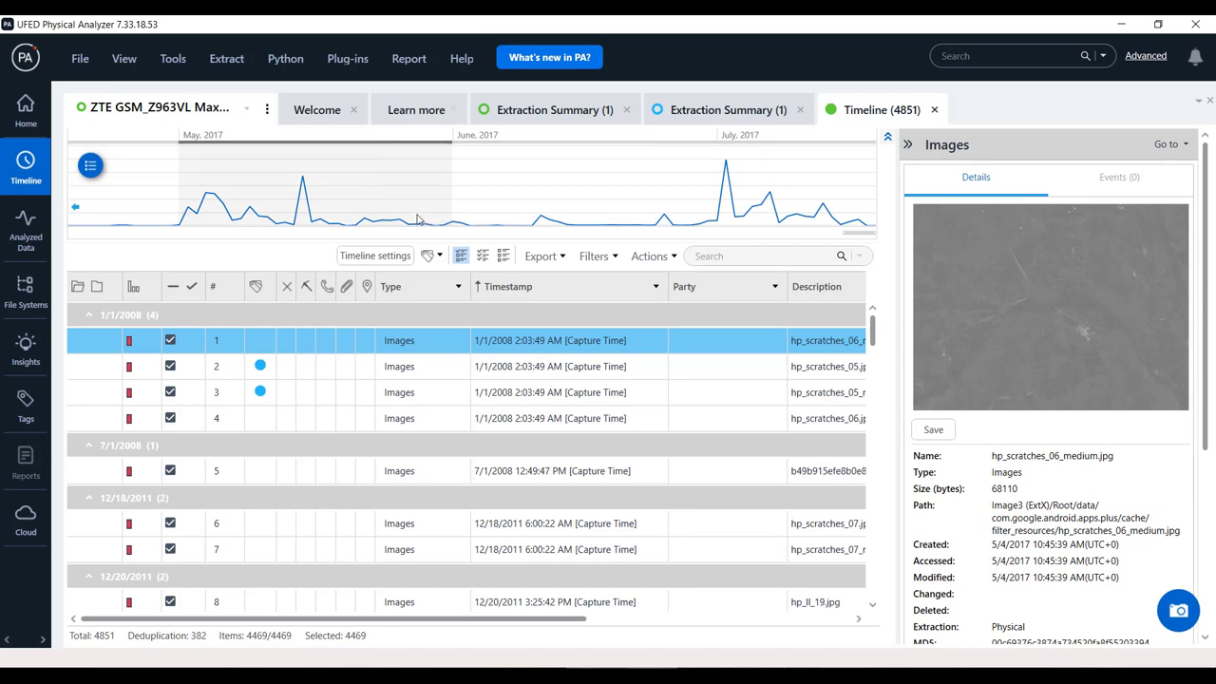
pyautogui.click(239, 206)
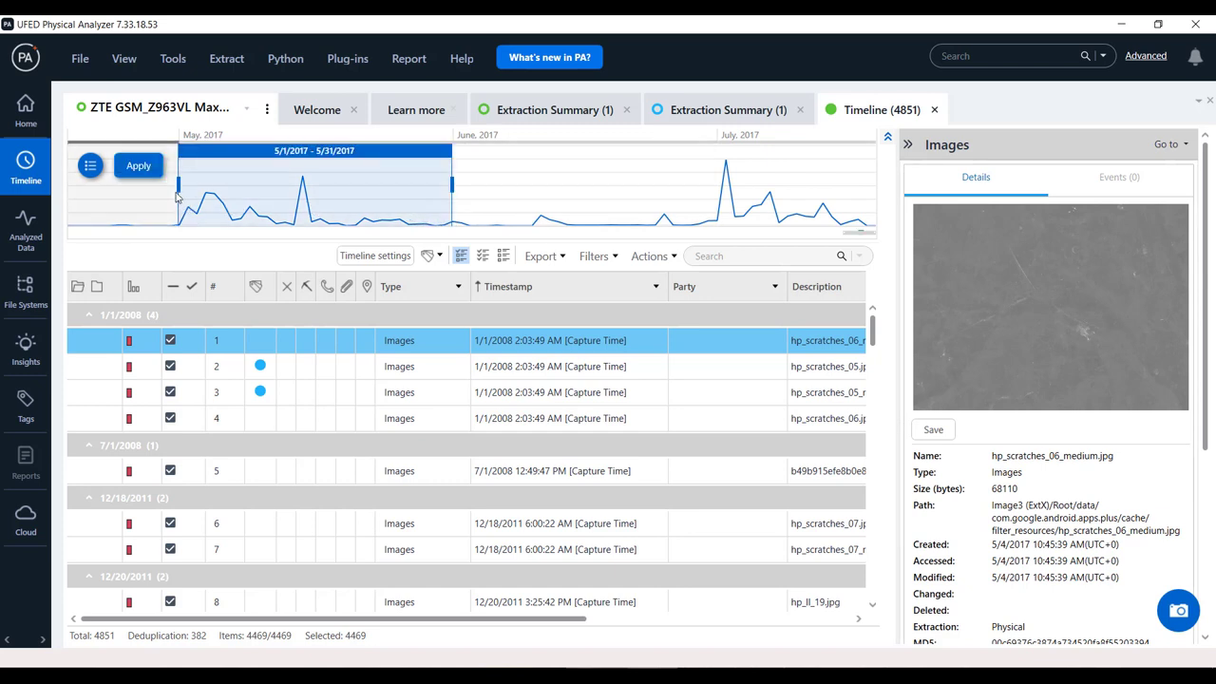
pyautogui.moveTo(177, 196); pyautogui.dragTo(219, 193)
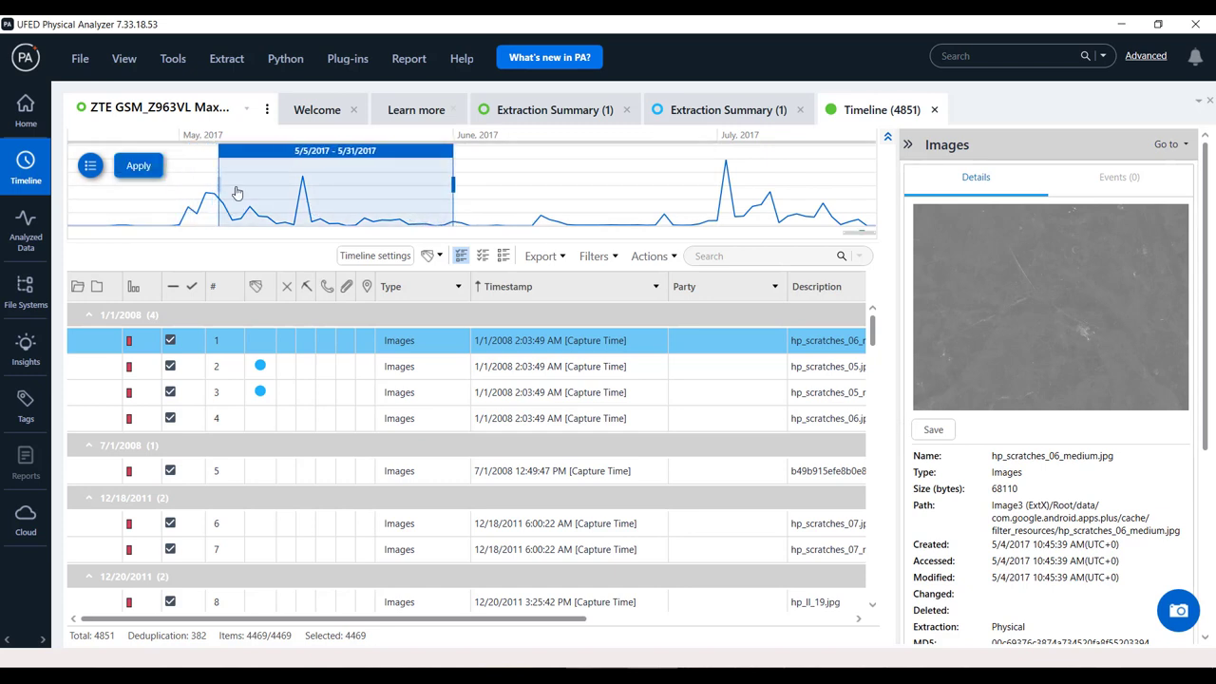
pyautogui.moveTo(450, 190); pyautogui.dragTo(379, 181)
pyautogui.moveTo(187, 184); pyautogui.dragTo(250, 183)
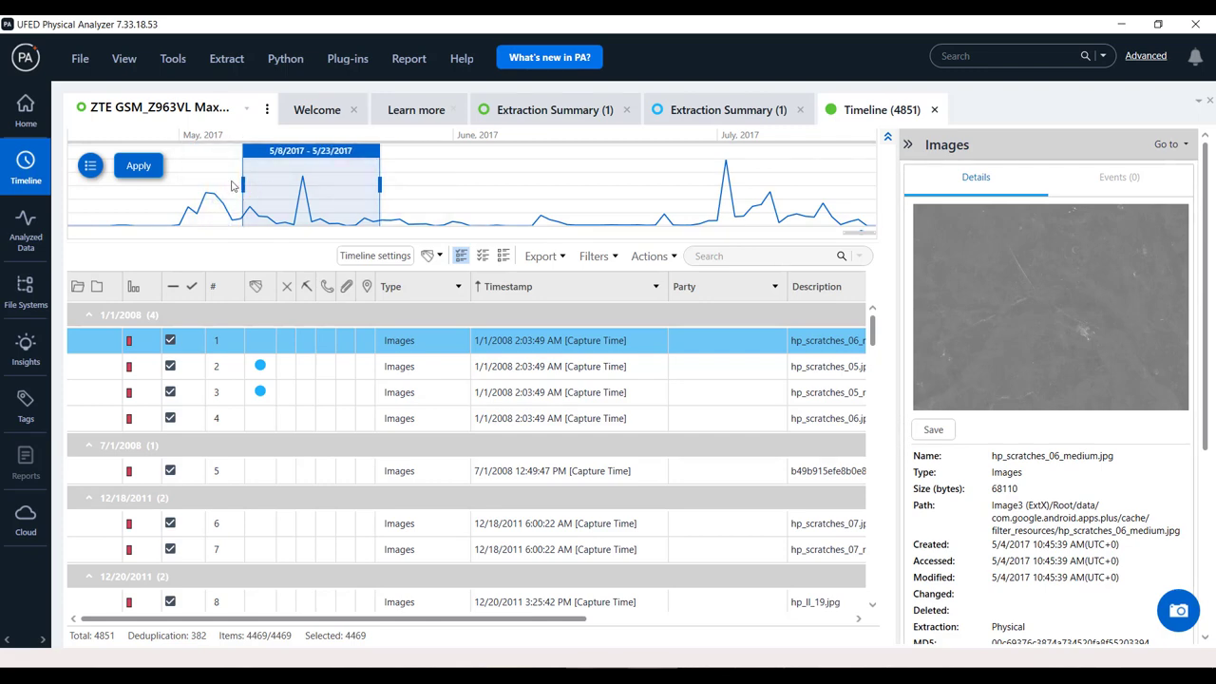
pyautogui.click(138, 166)
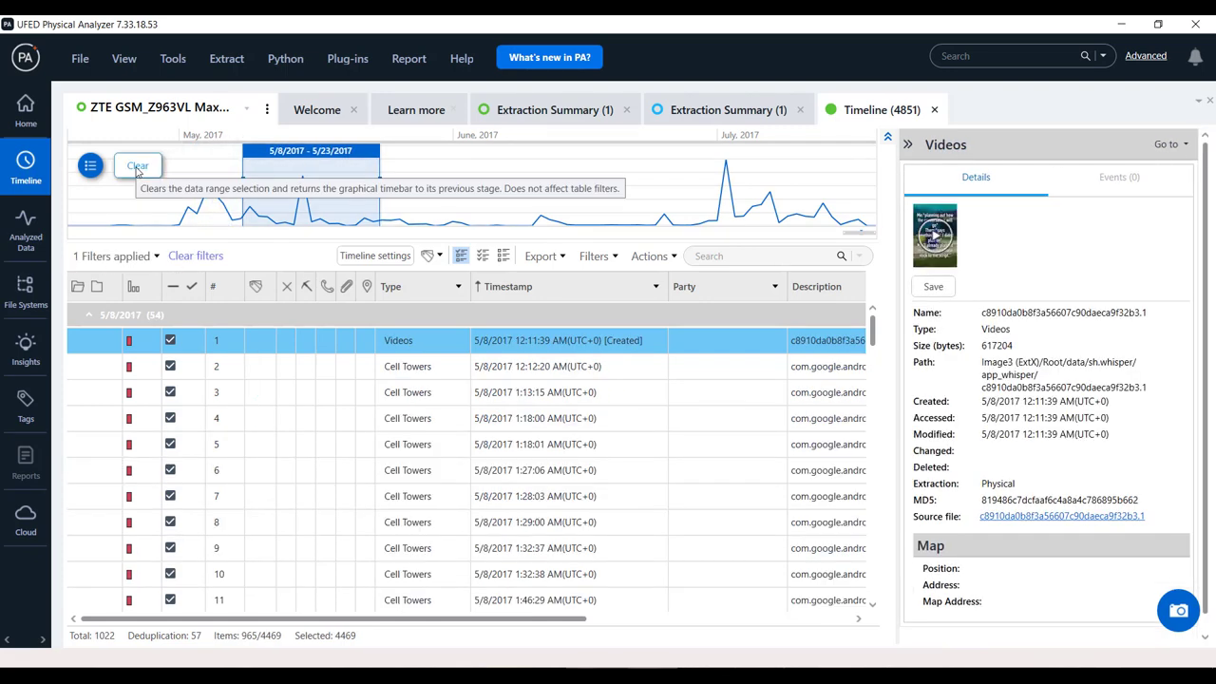
# Filter the timeline's event types to Call Log, Cell Towers, Contacts and Cookies only.
pyautogui.click(457, 288)
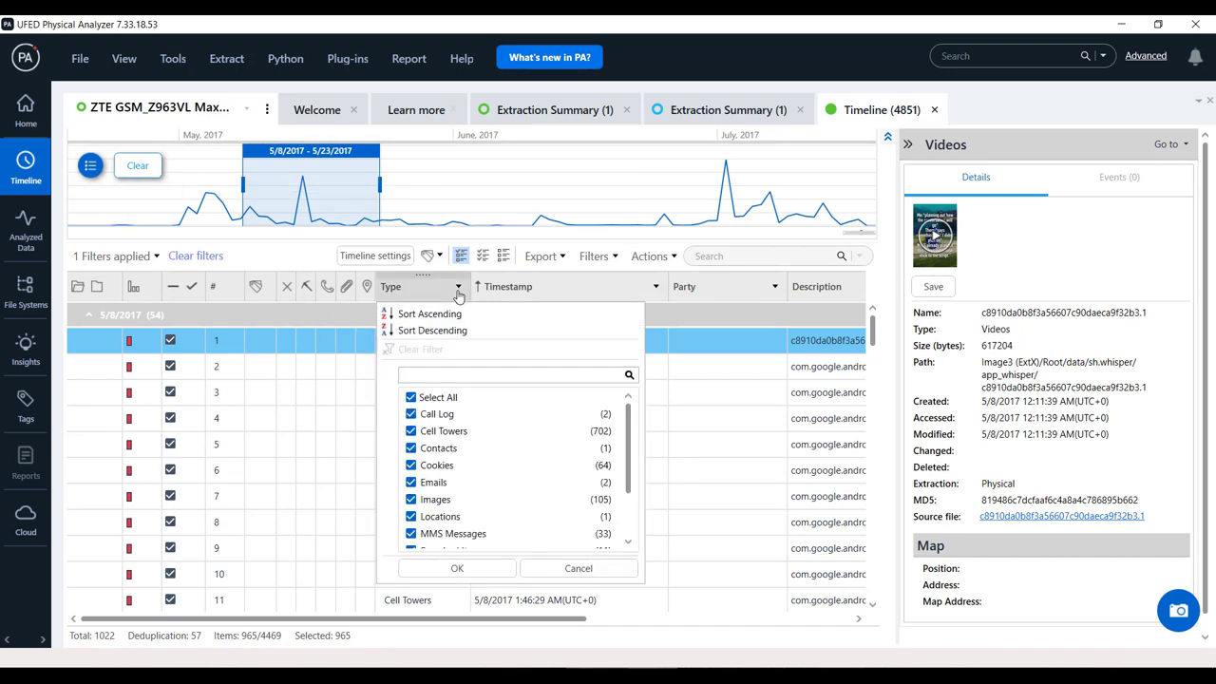
pyautogui.click(432, 398)
pyautogui.click(422, 413)
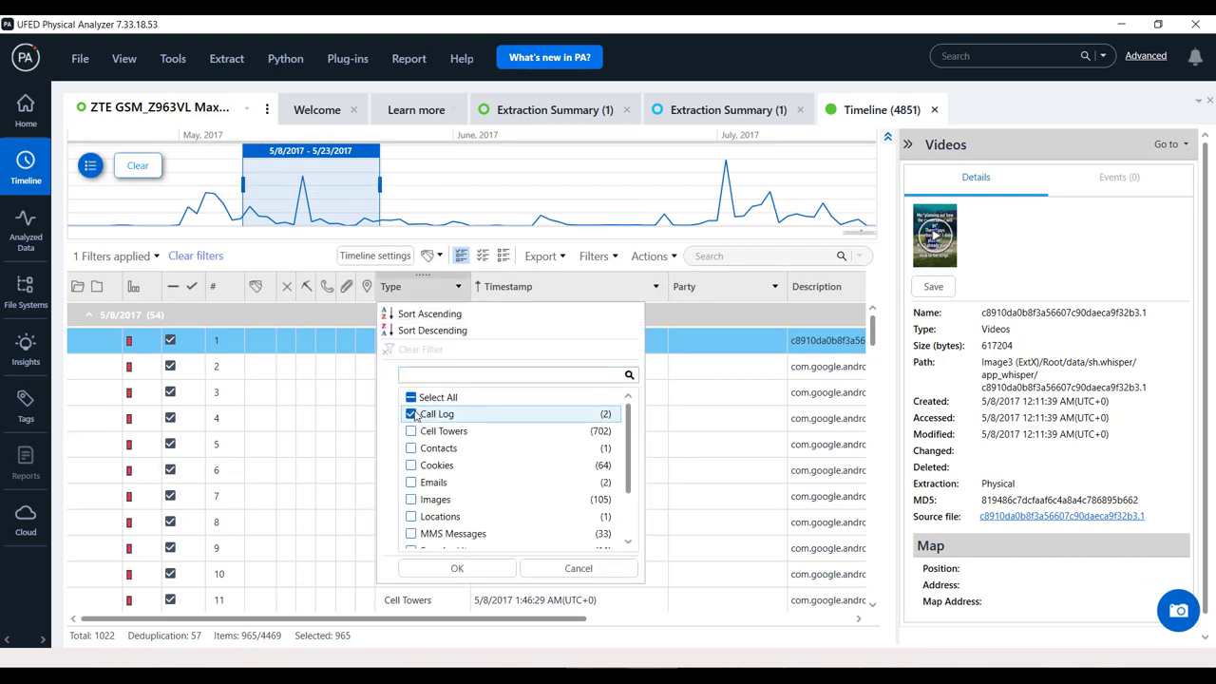
pyautogui.click(412, 432)
pyautogui.click(412, 449)
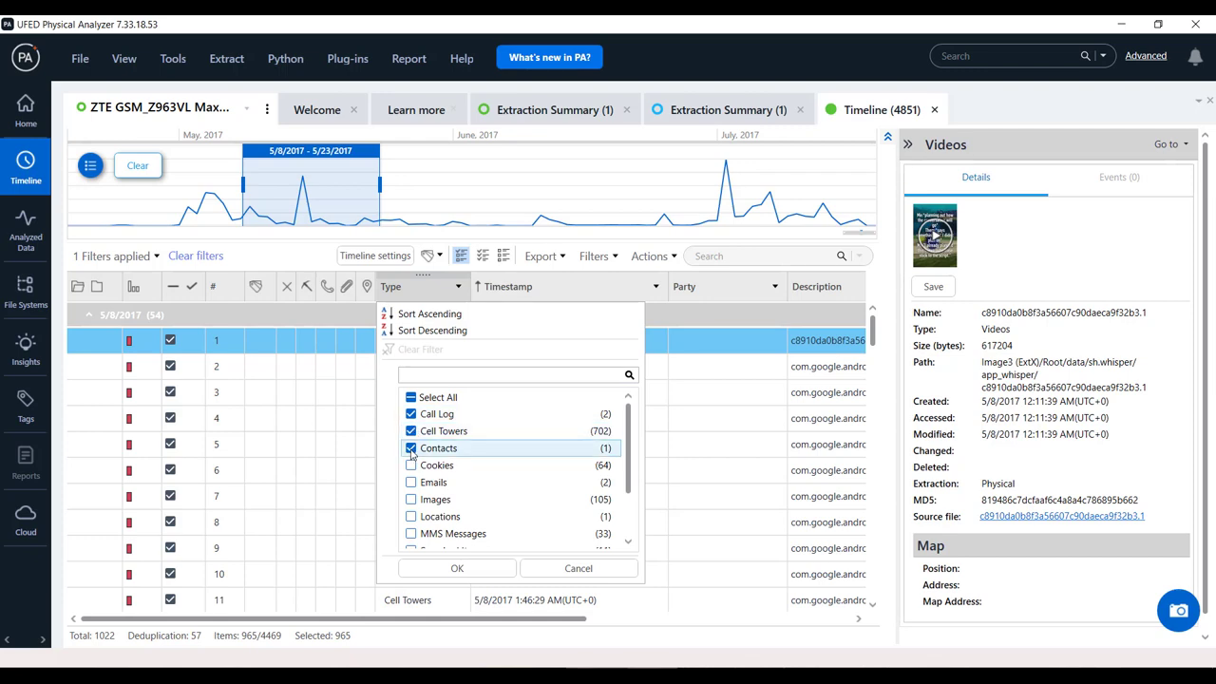
pyautogui.click(412, 465)
pyautogui.click(459, 568)
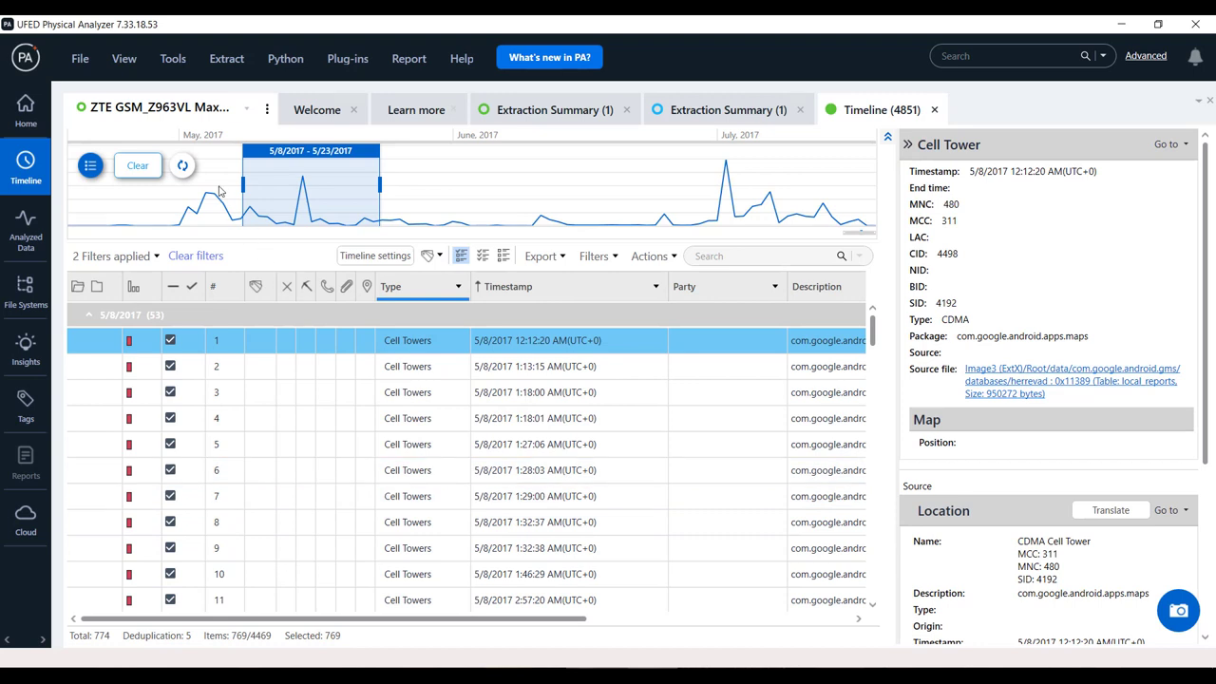
# Refresh the timeline graph to match the table filters and reset its date range.
pyautogui.click(184, 169)
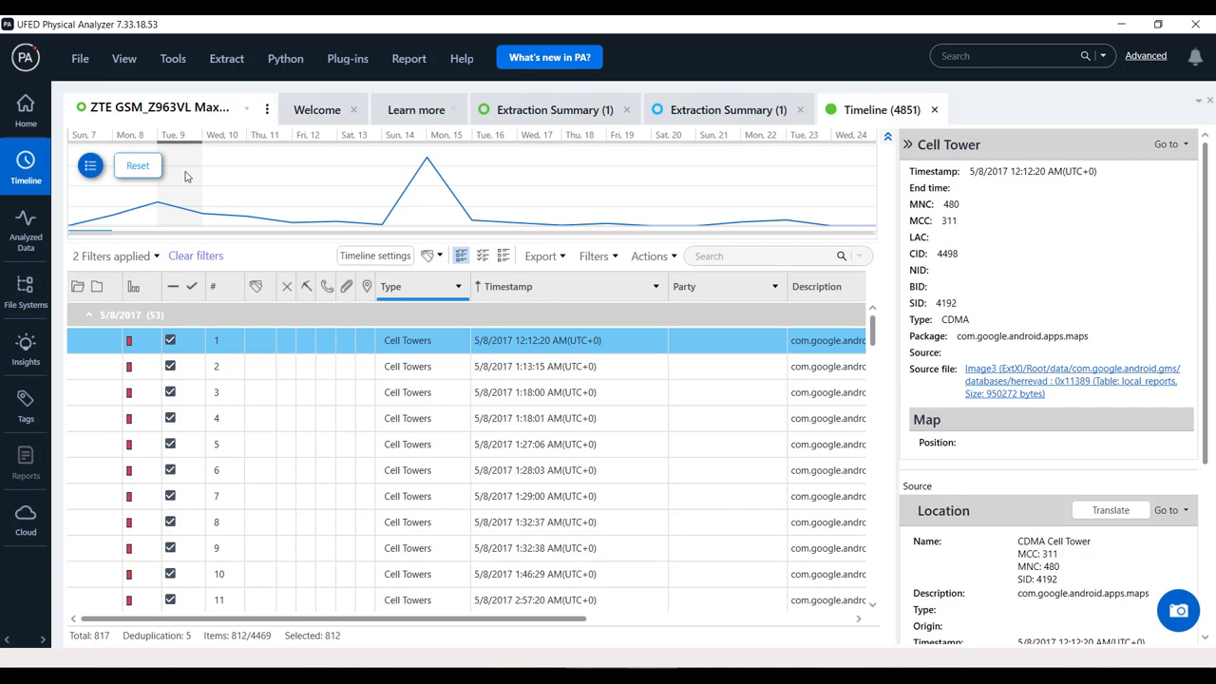
pyautogui.click(126, 168)
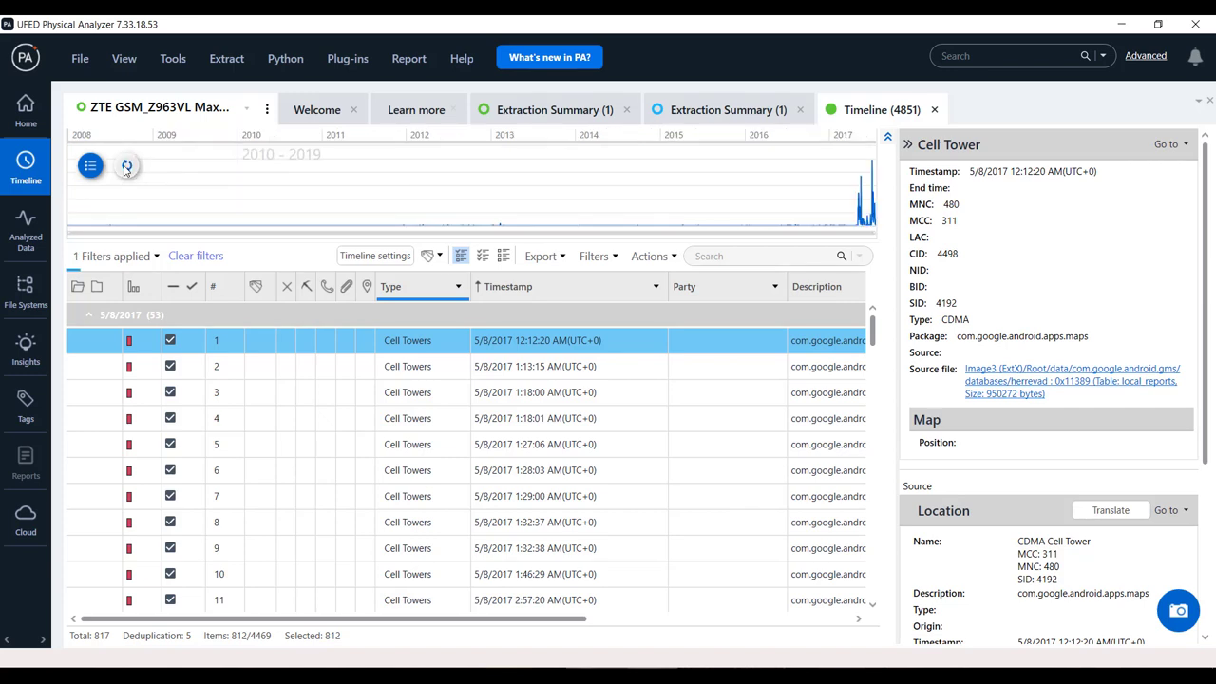
# Add the Cookies (Accessed and Creation time) and Cell Towers fields to the timeline graph and focus it on May to July 2017.
pyautogui.click(90, 166)
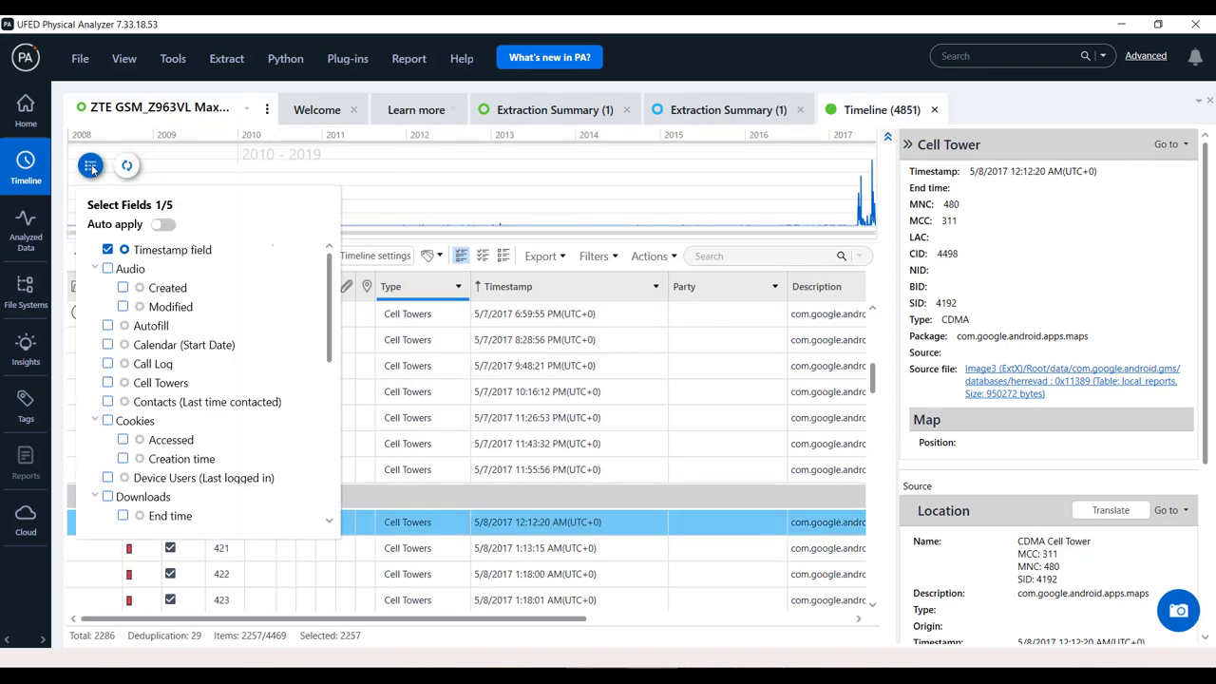
pyautogui.click(107, 425)
pyautogui.click(107, 382)
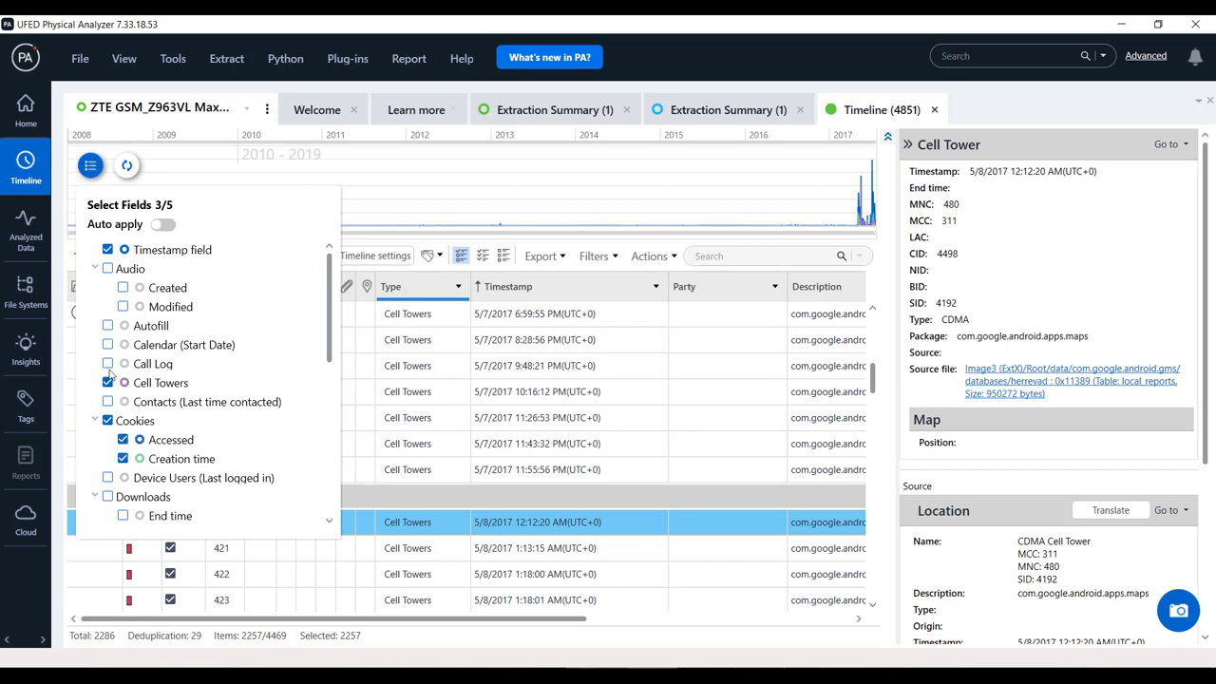
pyautogui.click(92, 171)
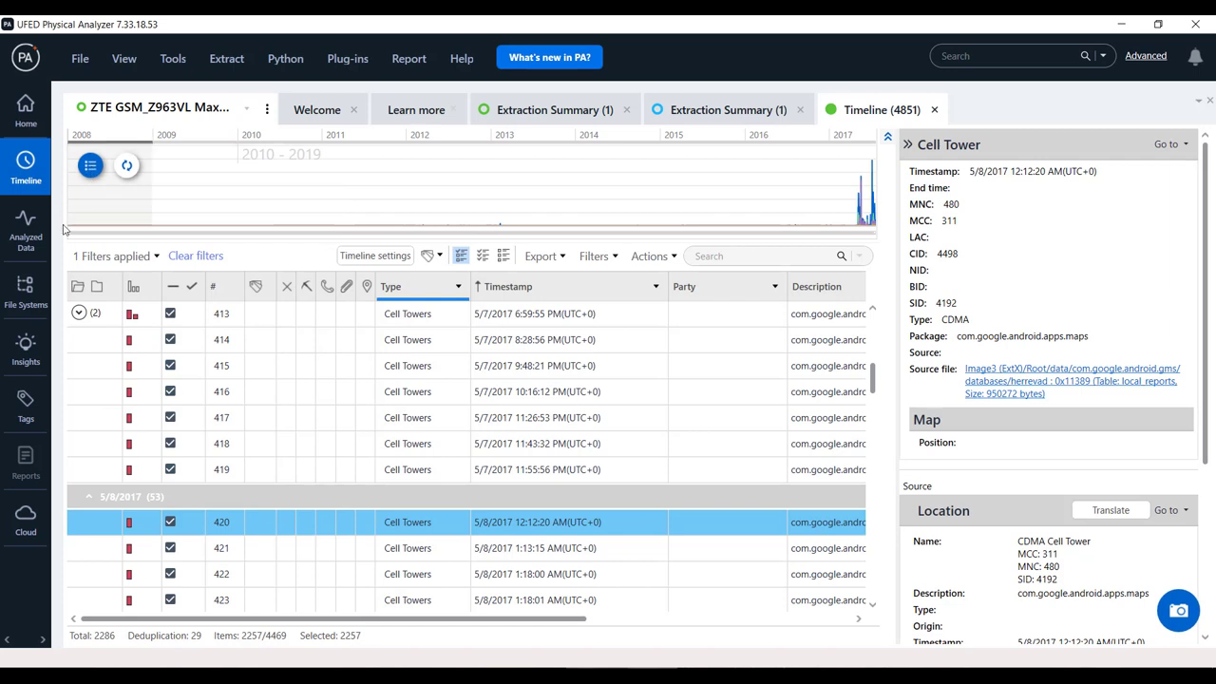
pyautogui.moveTo(71, 236); pyautogui.dragTo(752, 233)
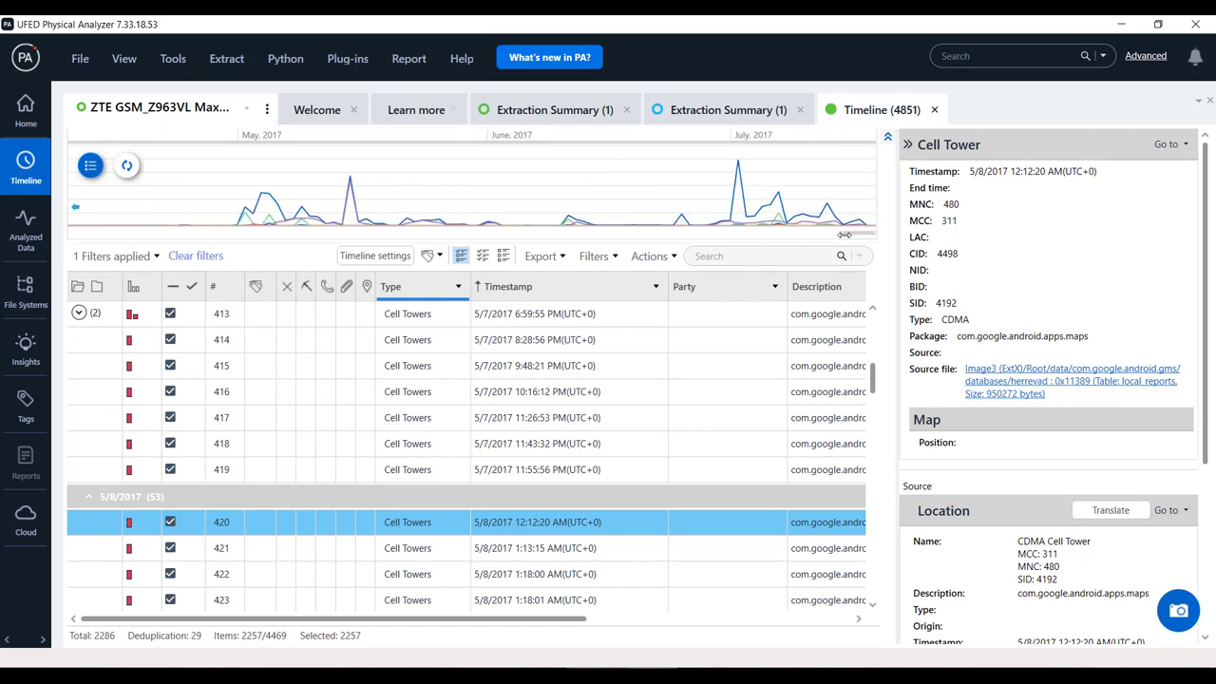
# Open the project's analyzed data and inspect the subcategories under Application and Contacts, leaving Contacts collapsed.
pyautogui.click(24, 237)
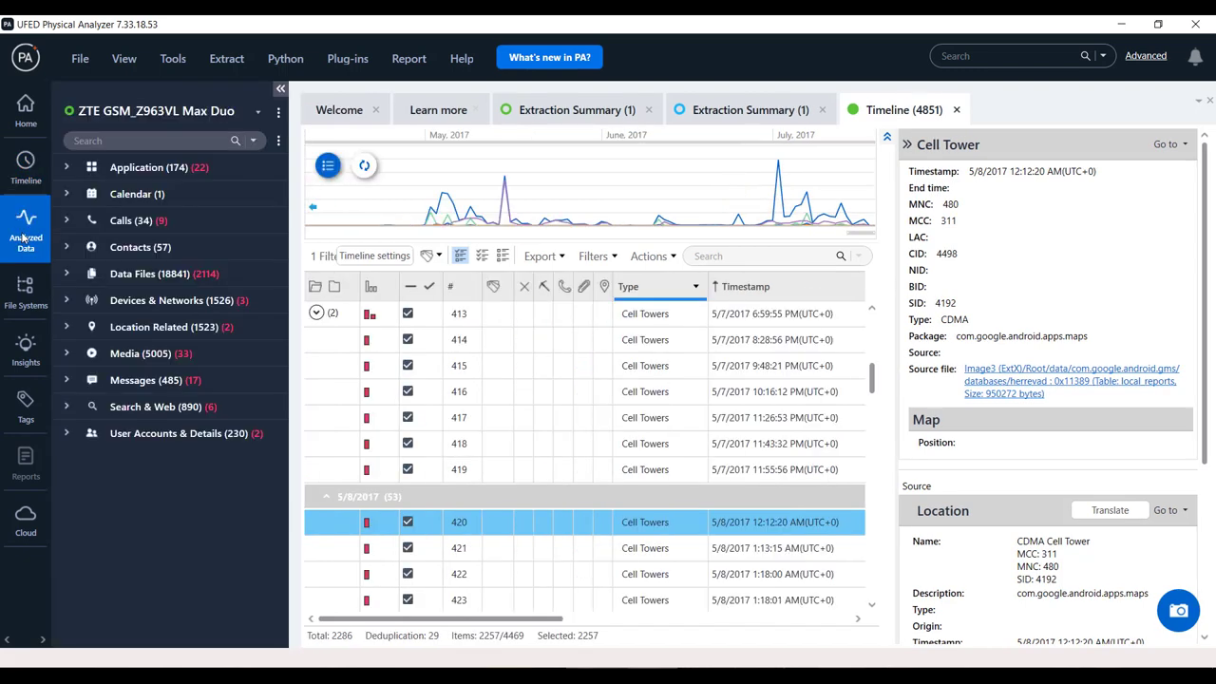
pyautogui.click(66, 167)
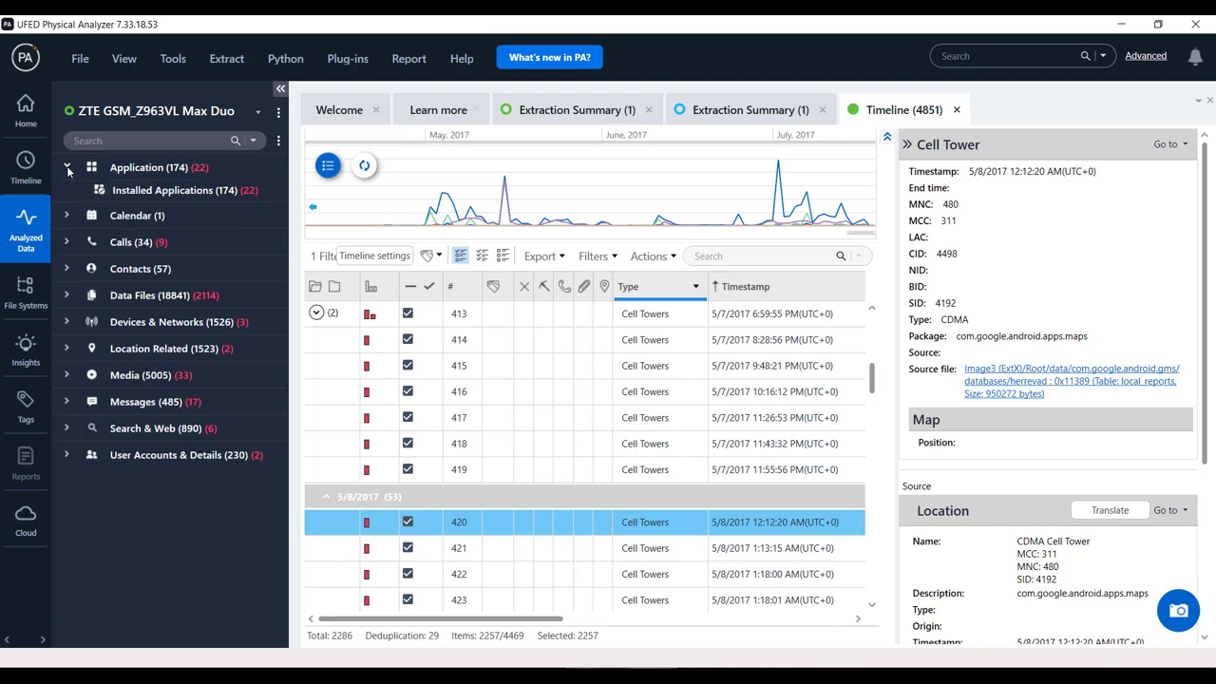
pyautogui.click(66, 269)
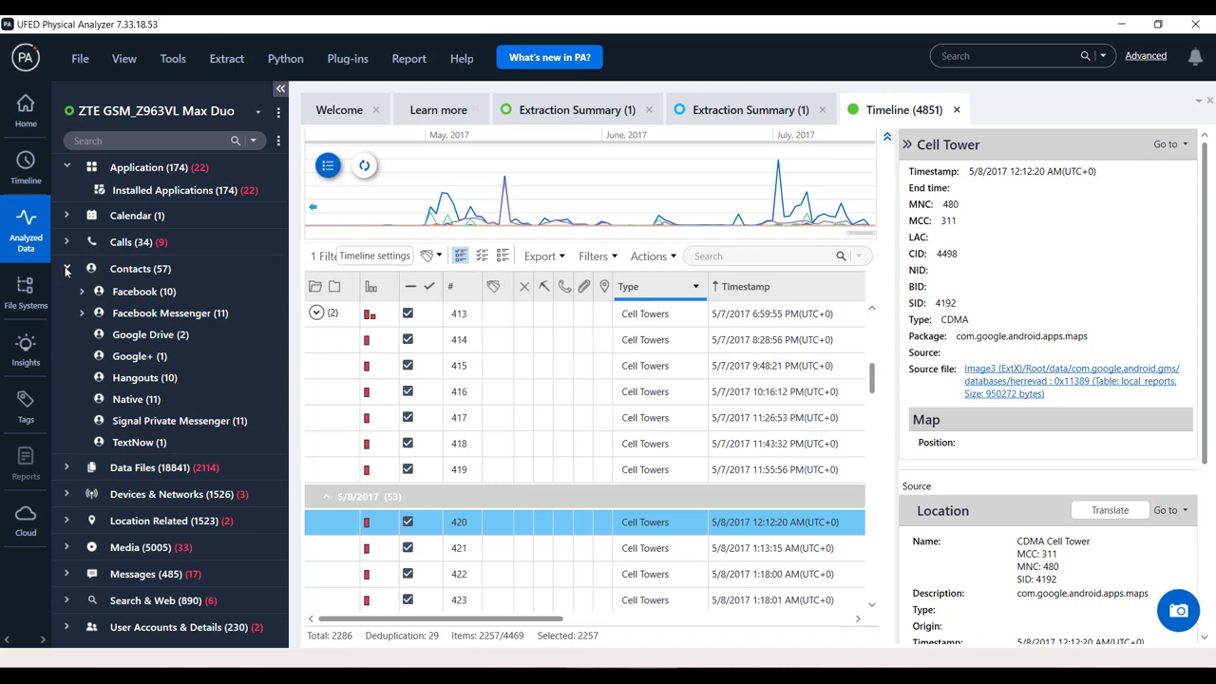
pyautogui.click(66, 269)
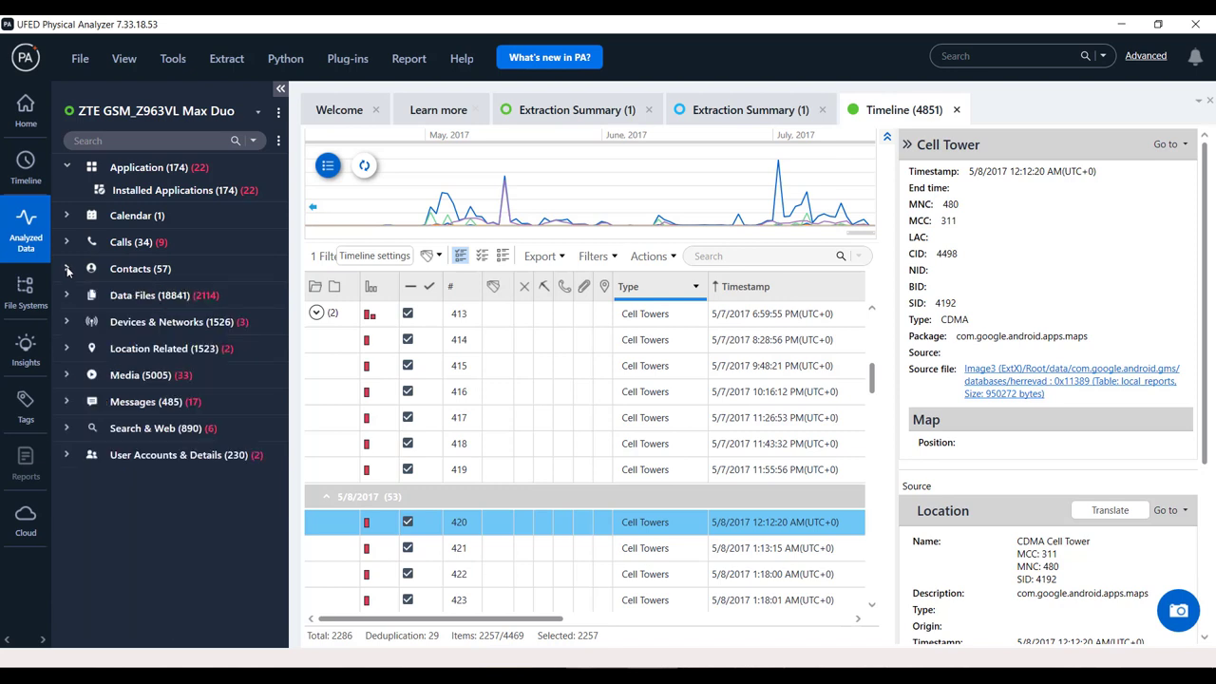
# Expand the Location Related, User Accounts & Details and Media categories of the analyzed data to inspect their subcategories.
pyautogui.click(67, 347)
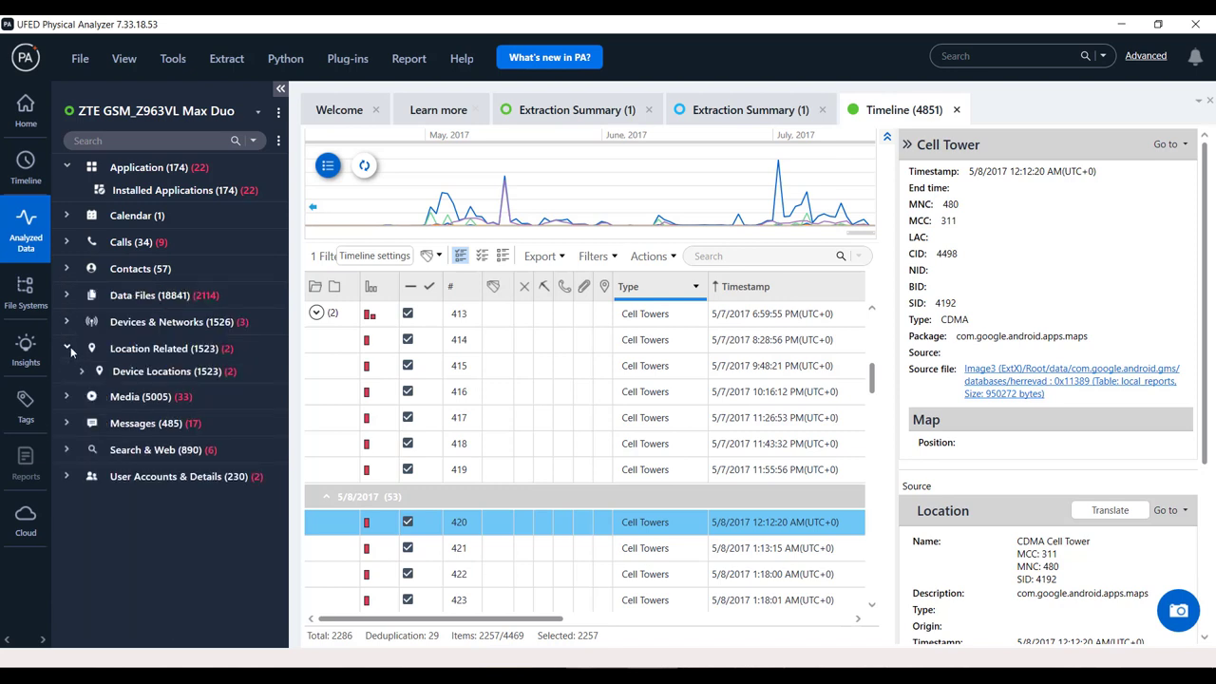
pyautogui.click(67, 475)
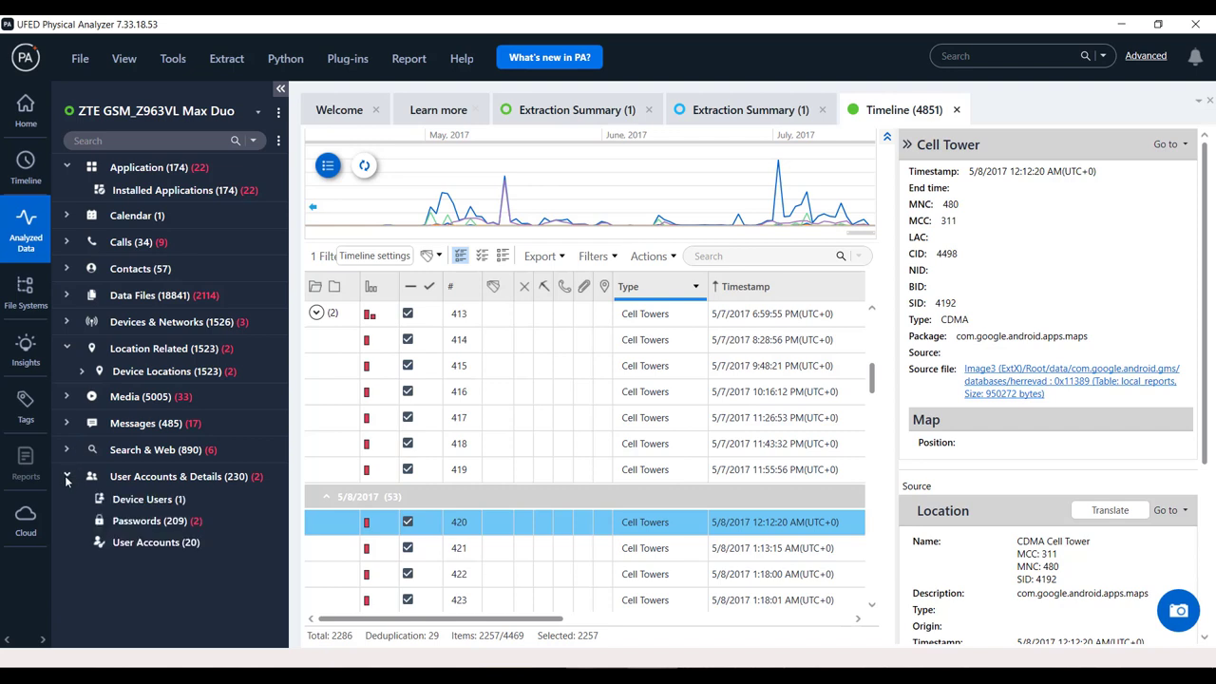
pyautogui.click(67, 397)
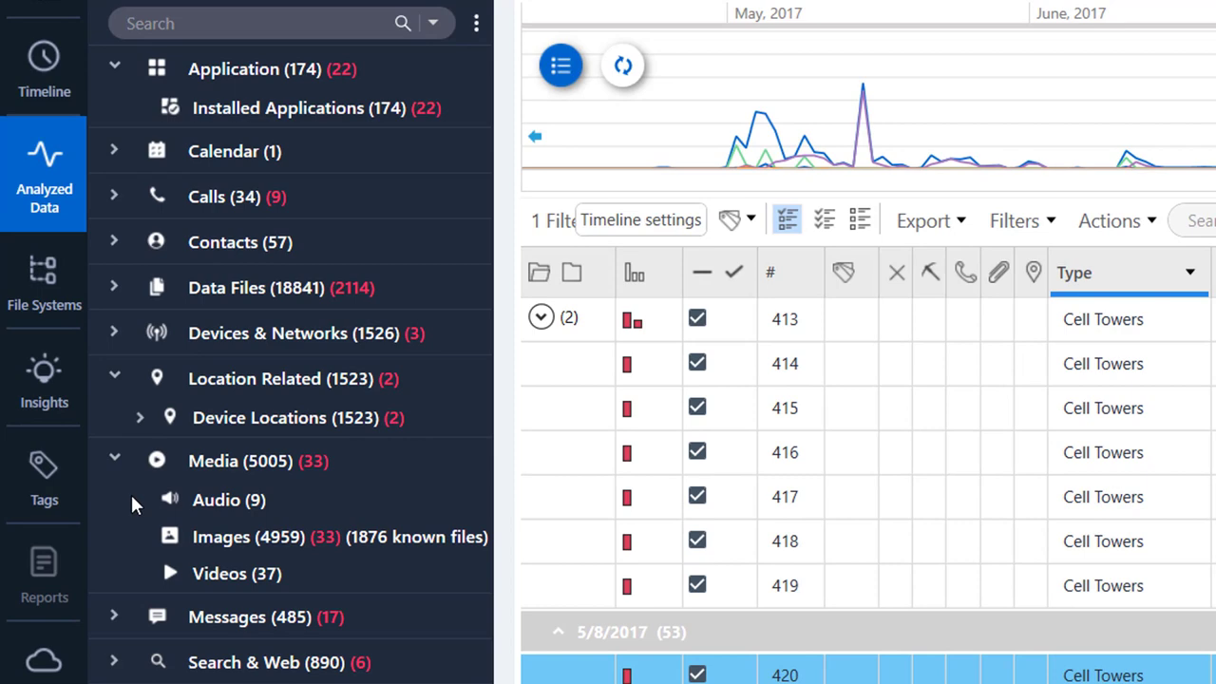
# Search the analyzed data tree for "images", clear the search, and check the tree's expand, collapse and report selection options.
pyautogui.click(179, 23)
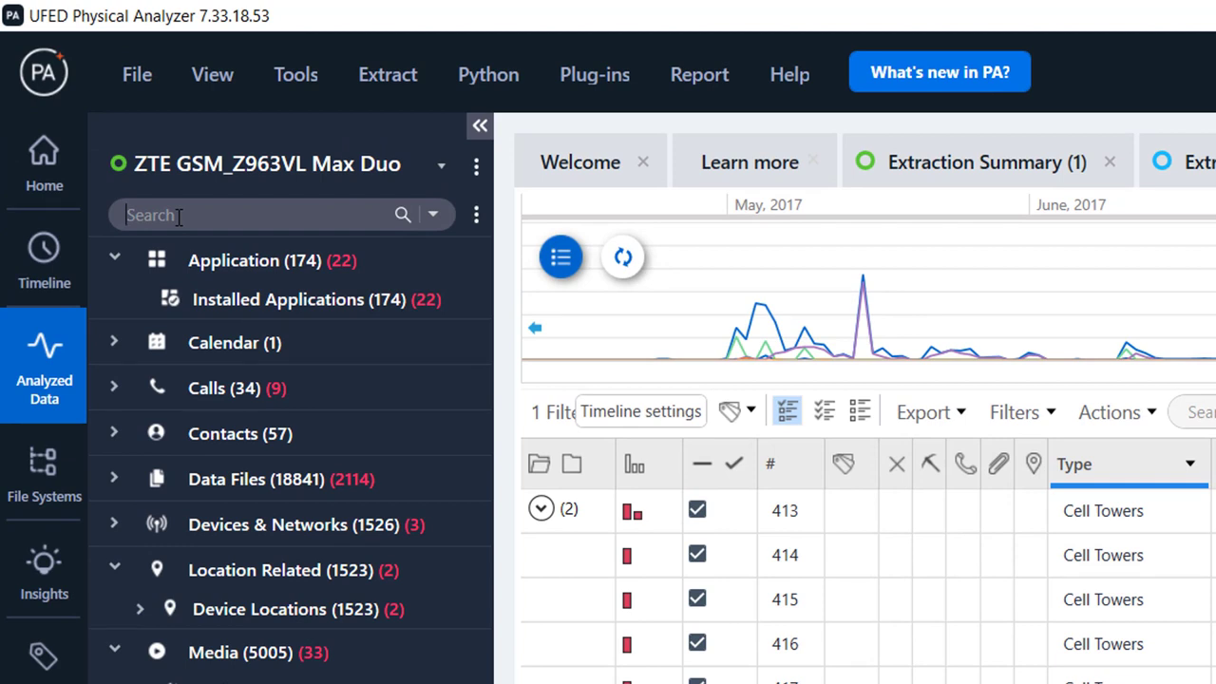
pyautogui.write('images')
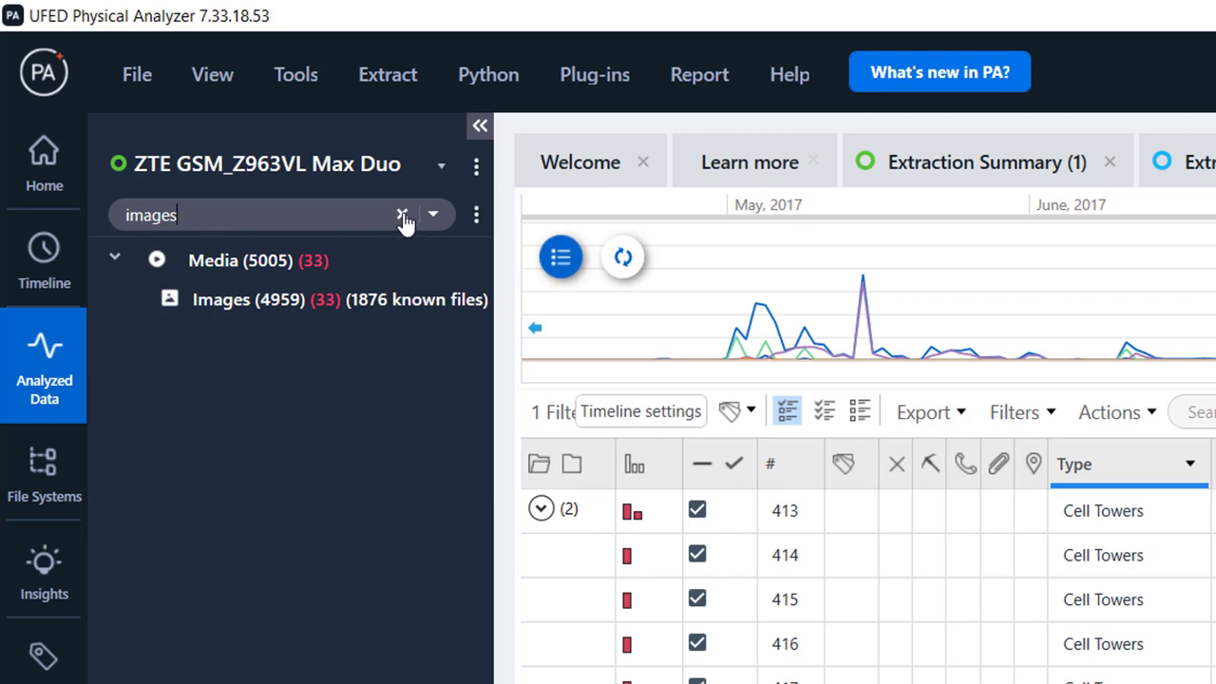
pyautogui.click(403, 217)
pyautogui.click(476, 216)
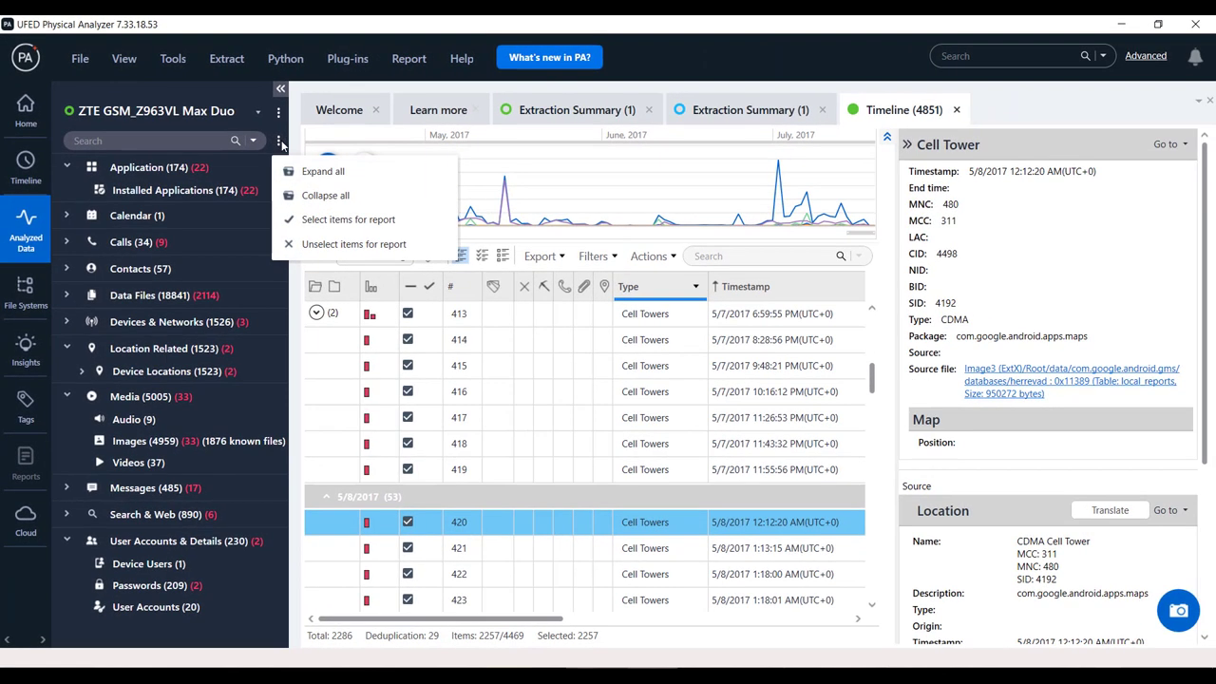
pyautogui.click(364, 173)
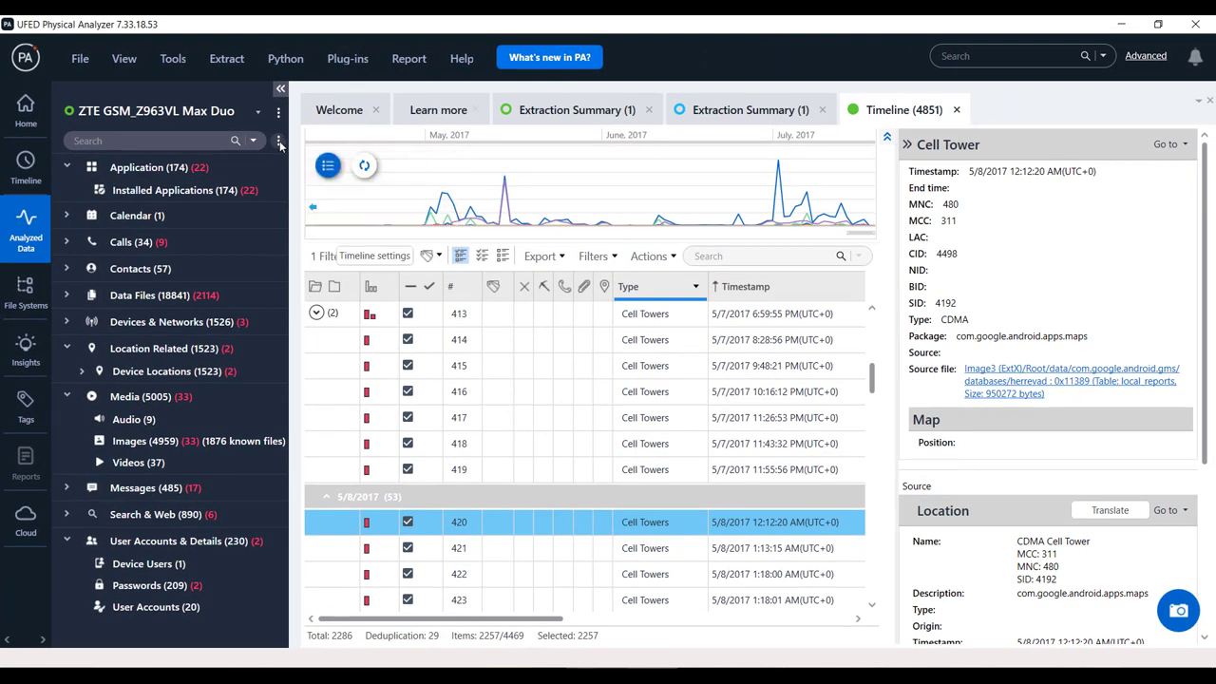
# Open the project's file systems and expand Memory Images and Memory Ranges to inspect their contents.
pyautogui.click(43, 280)
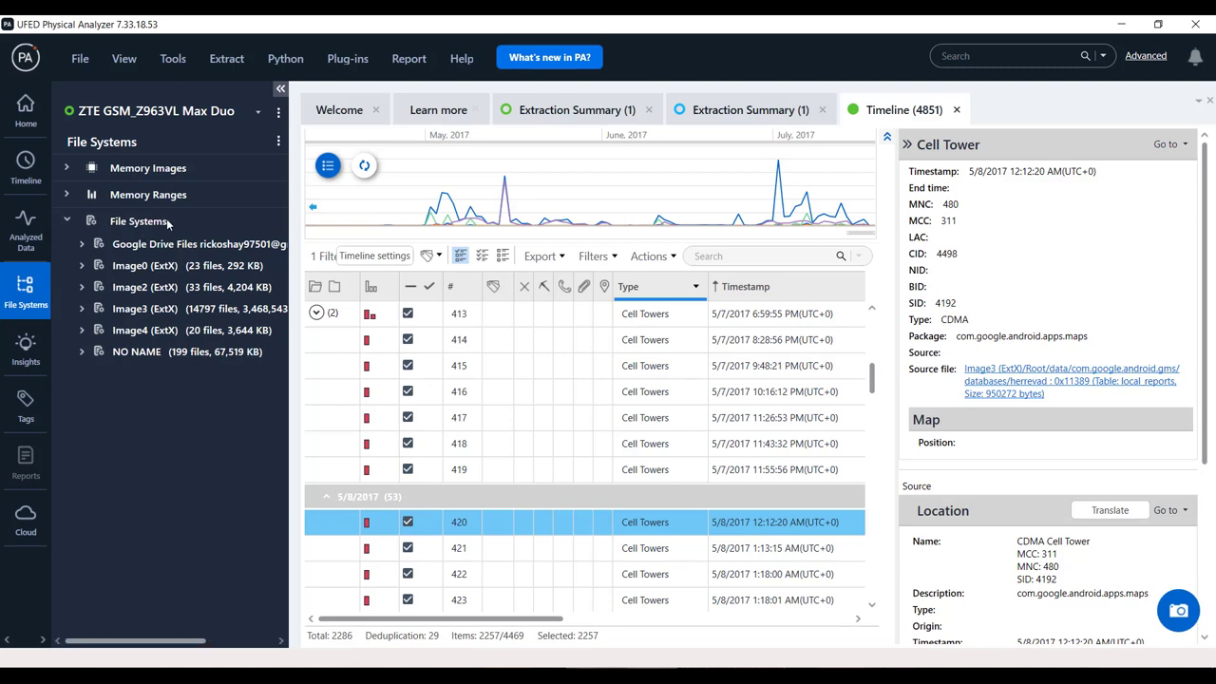
pyautogui.click(68, 168)
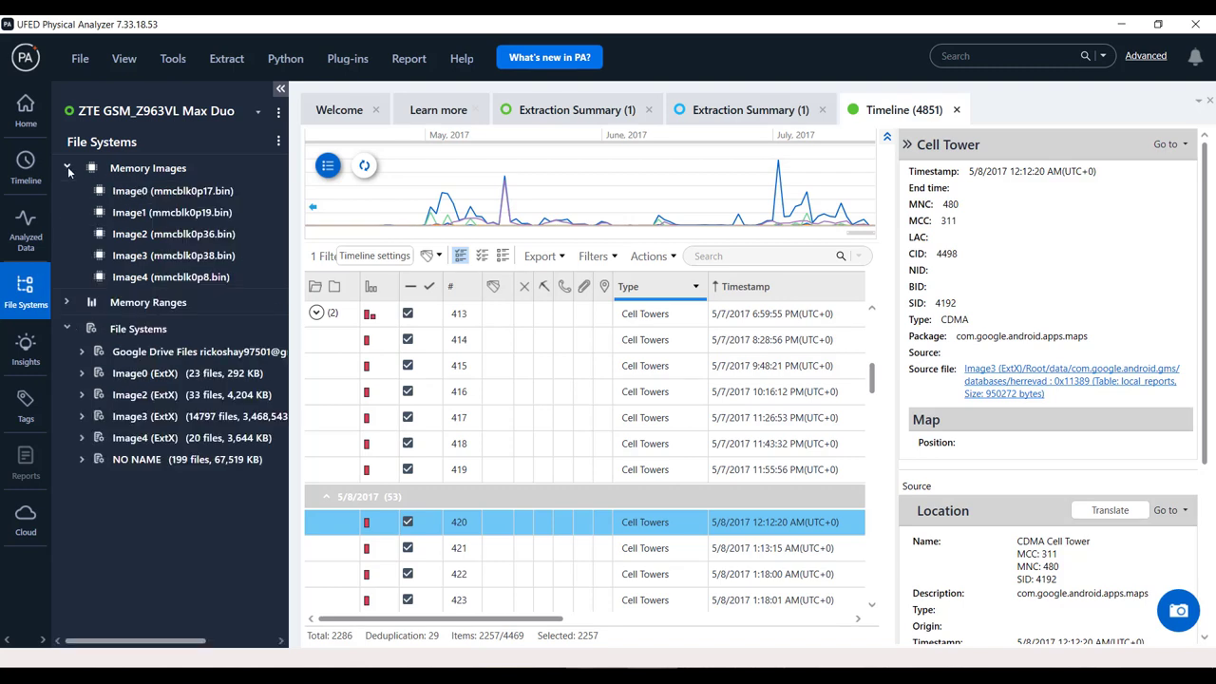
pyautogui.click(66, 302)
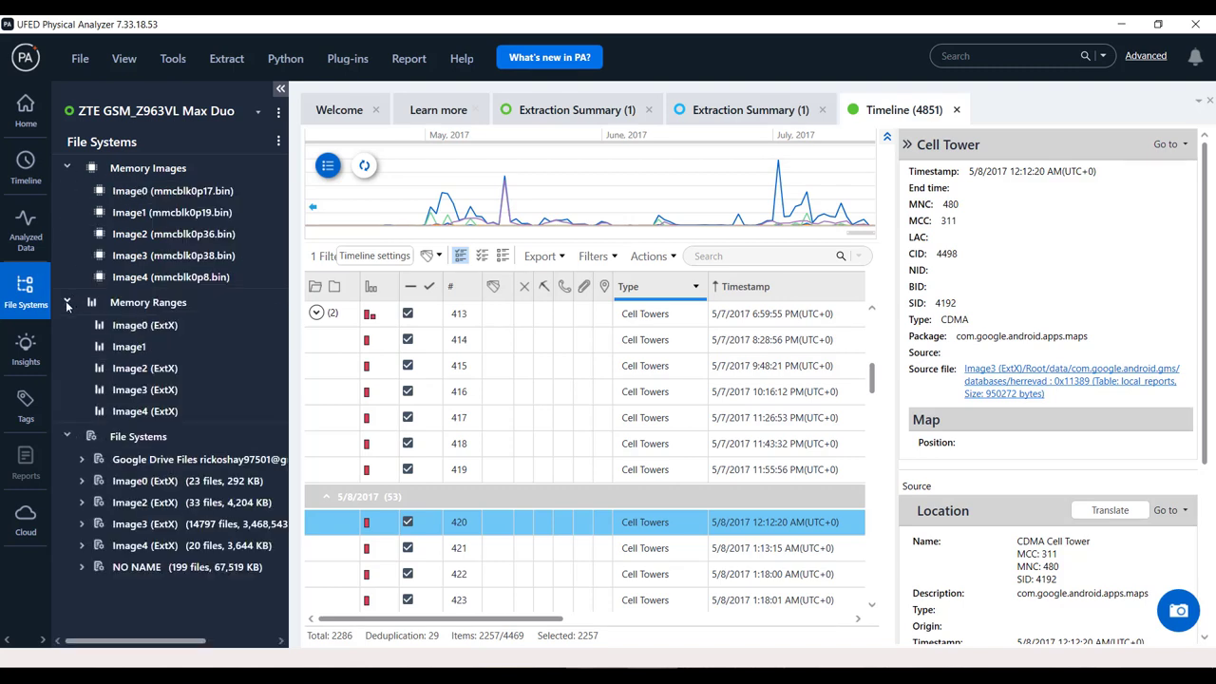
# View the Known files image hash set among the insights, and list all of the project's tagged items.
pyautogui.click(27, 351)
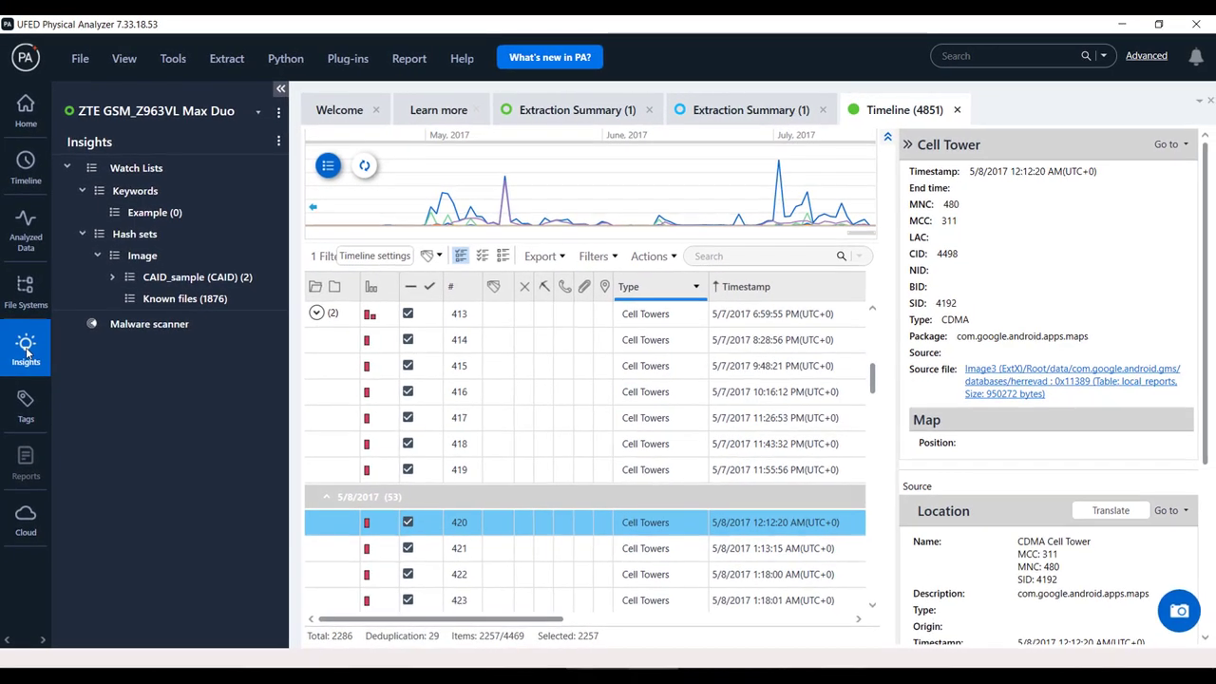
pyautogui.click(274, 358)
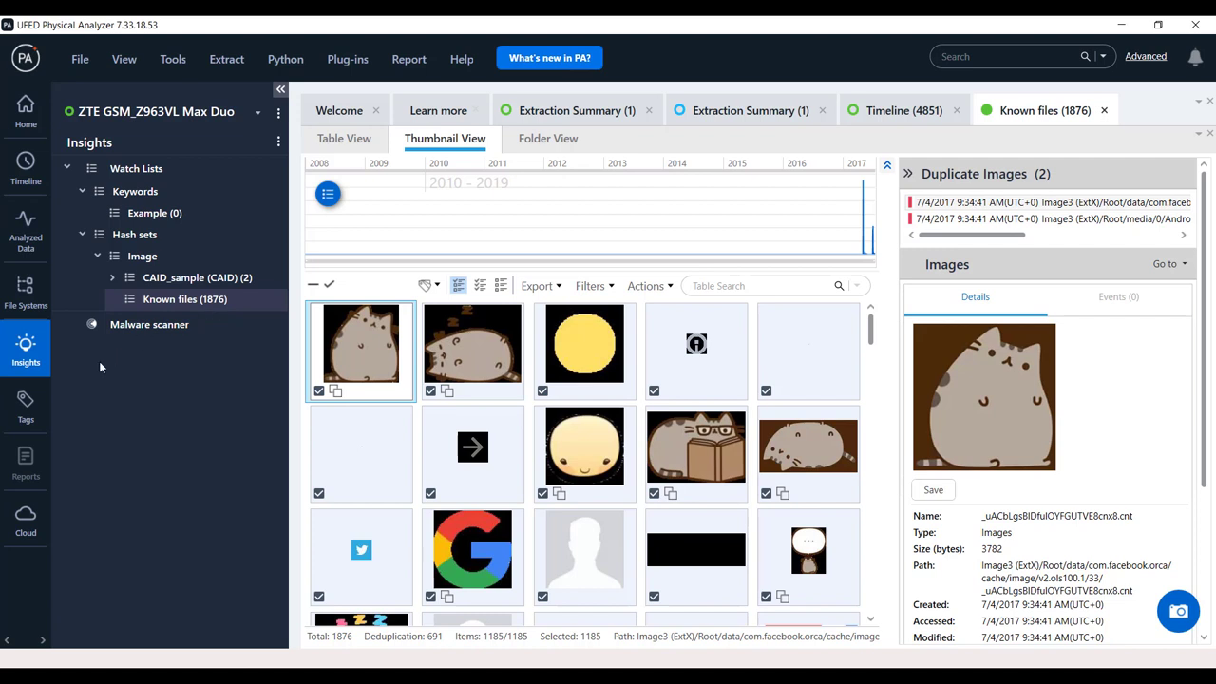
pyautogui.click(34, 408)
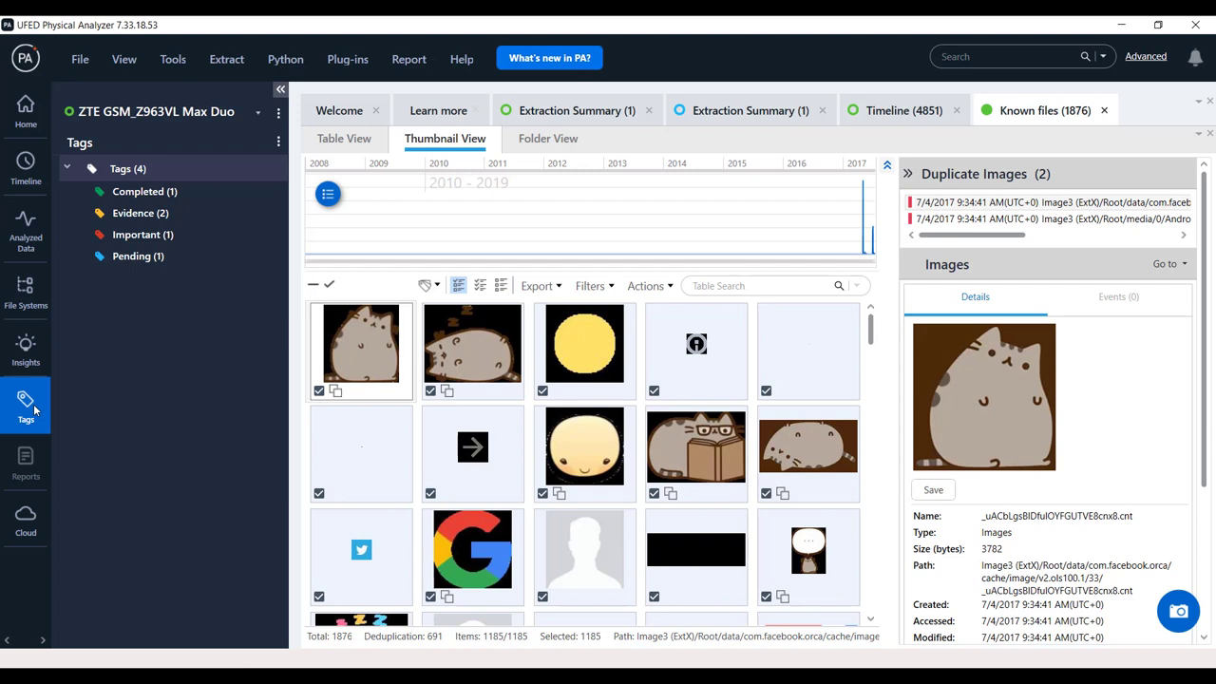
pyautogui.click(114, 168)
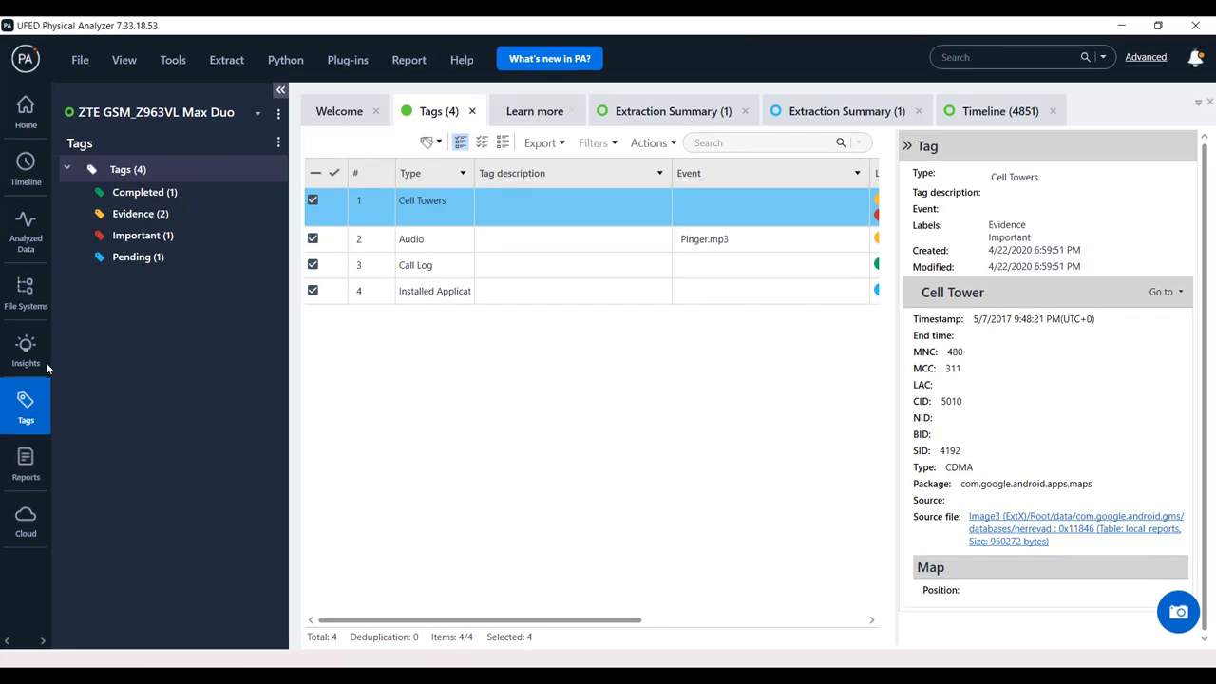
# Review the project's reports and additional files, and the cloud data sources available for extraction.
pyautogui.click(44, 454)
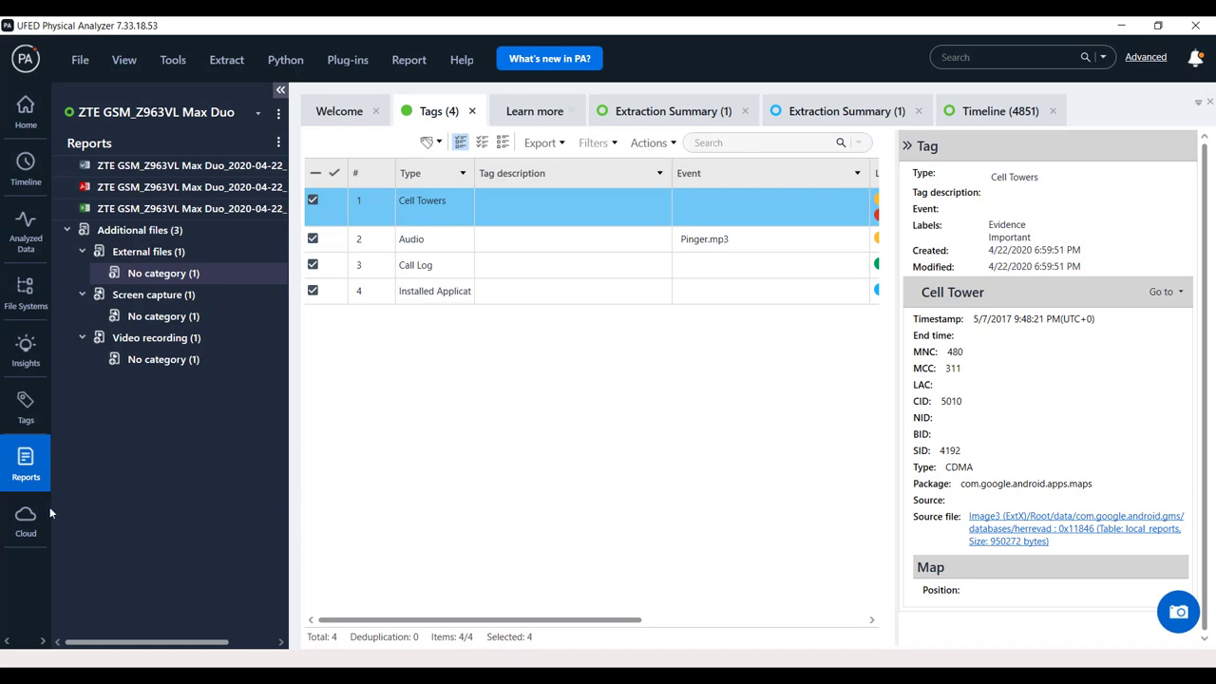
pyautogui.click(47, 512)
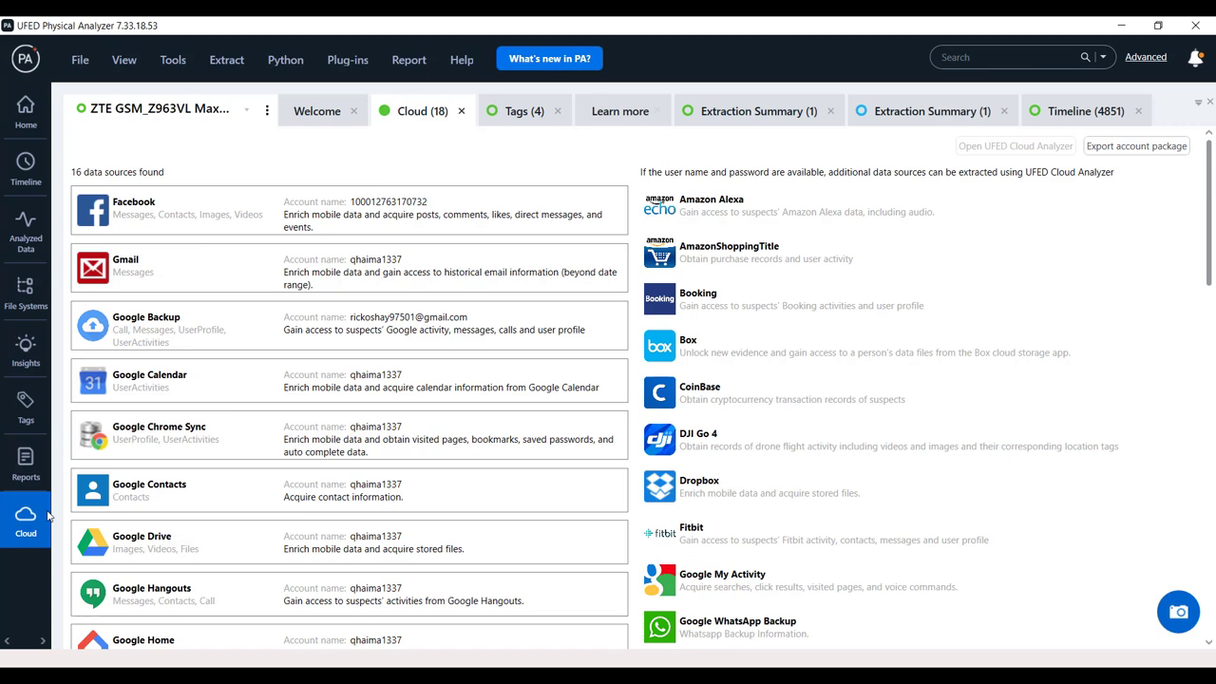
# Return to the ZTE project's extraction summary and its full timeline of events.
pyautogui.click(8, 121)
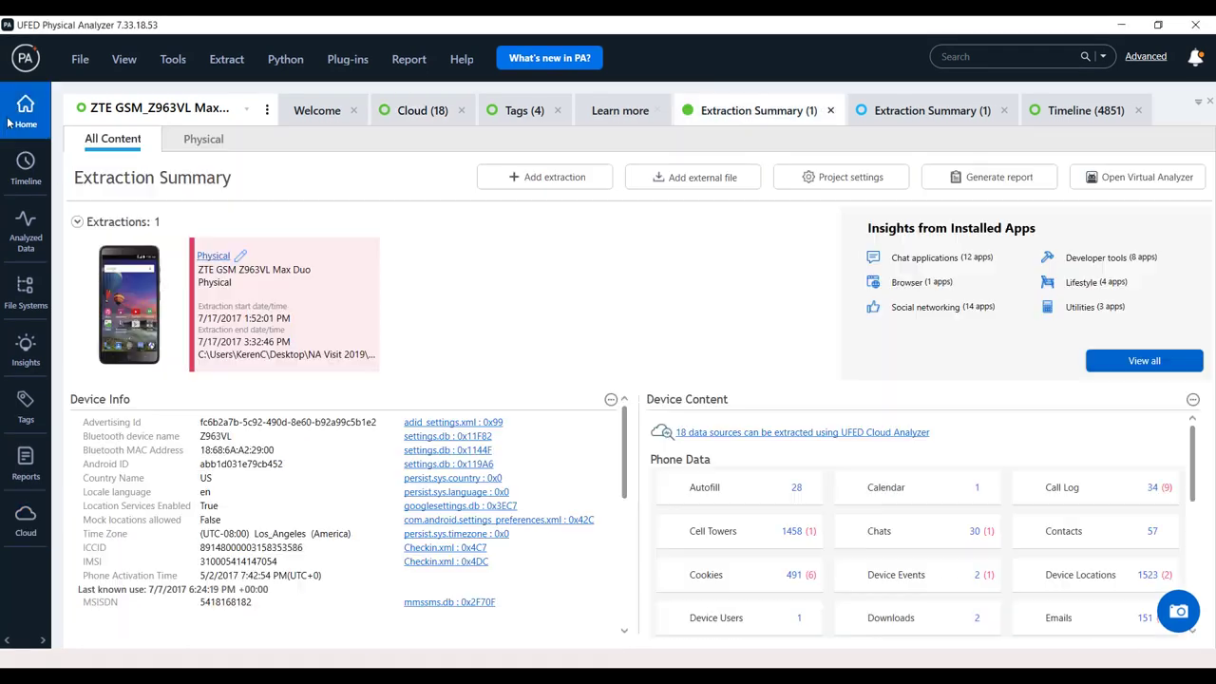
pyautogui.click(35, 174)
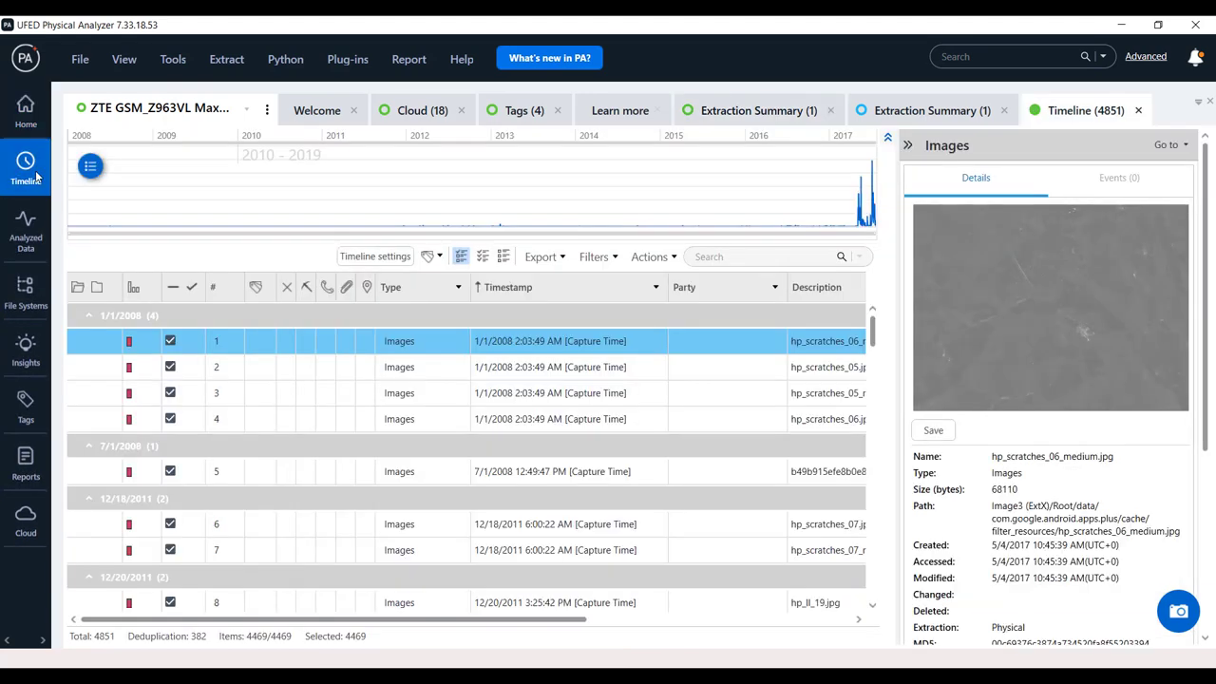
# View the Call Log and Contacts tables from the project's analyzed data.
pyautogui.click(36, 238)
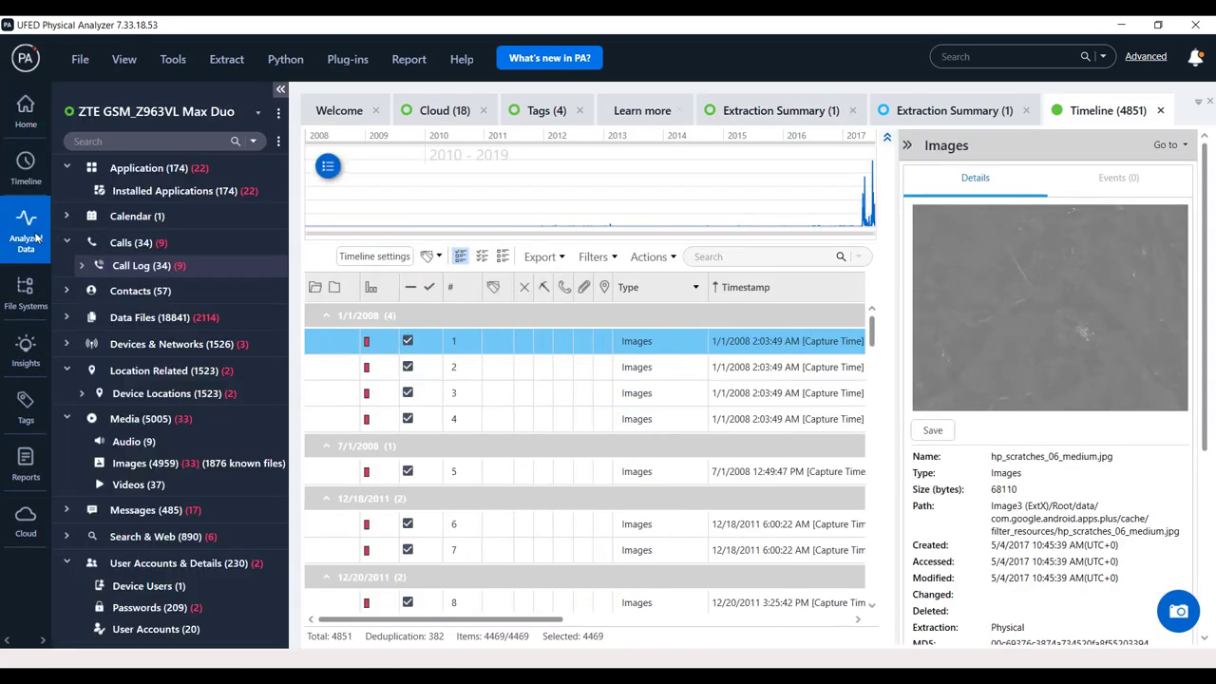
pyautogui.click(134, 264)
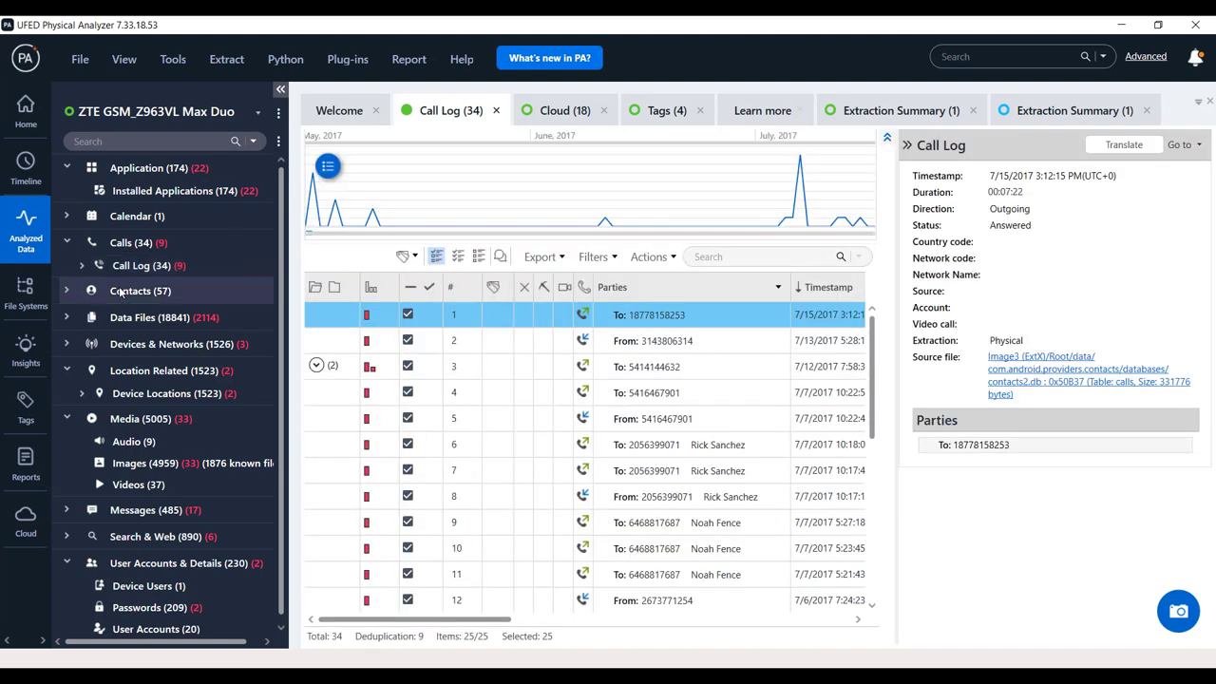
pyautogui.click(120, 291)
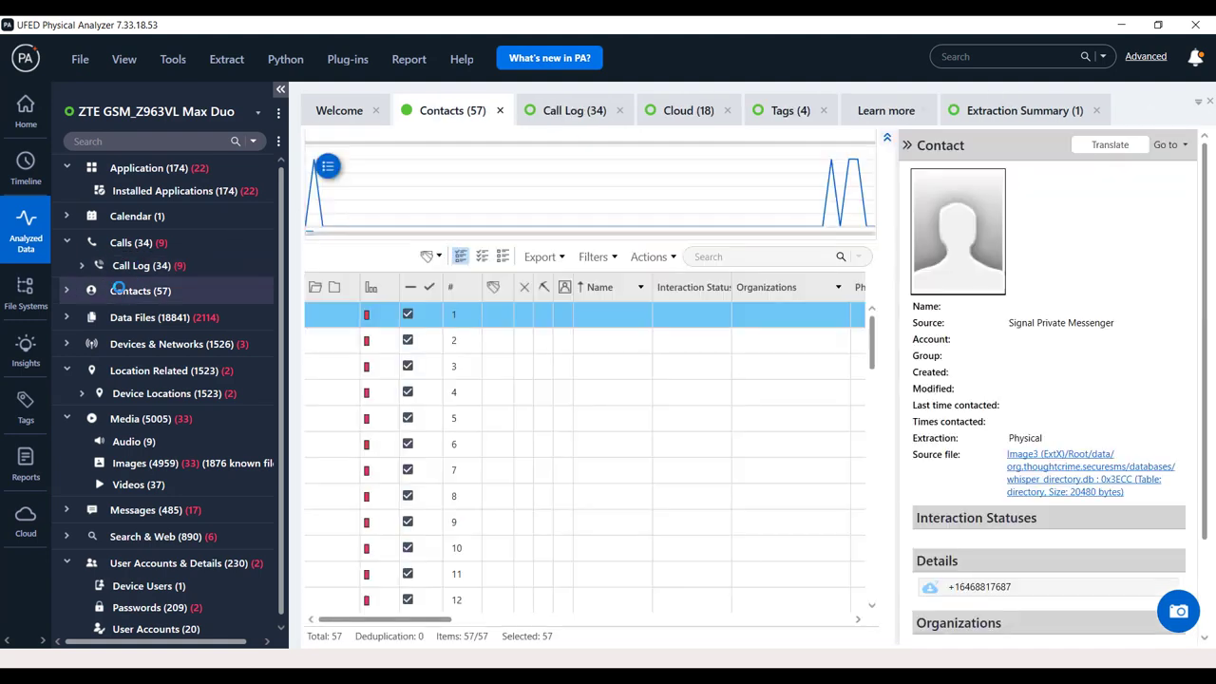
# Focus the contacts graph on June 30 to July 11, 2017, and go back to the extraction summary.
pyautogui.moveTo(309, 233); pyautogui.dragTo(764, 232)
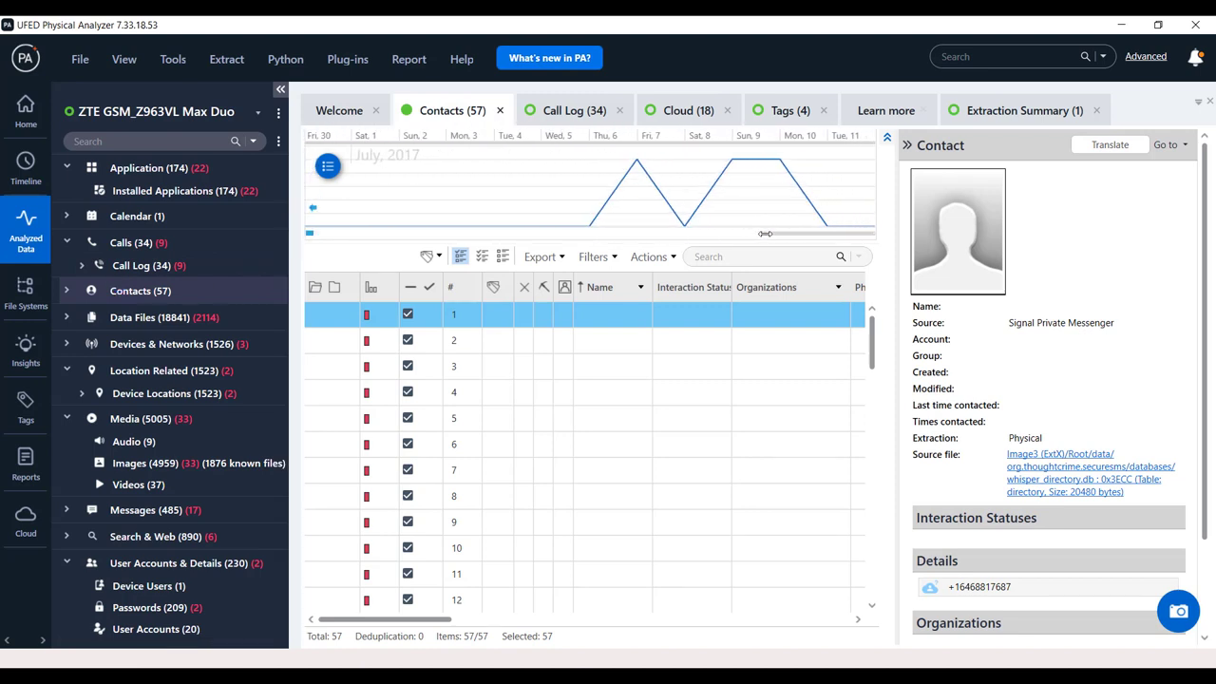
pyautogui.click(997, 111)
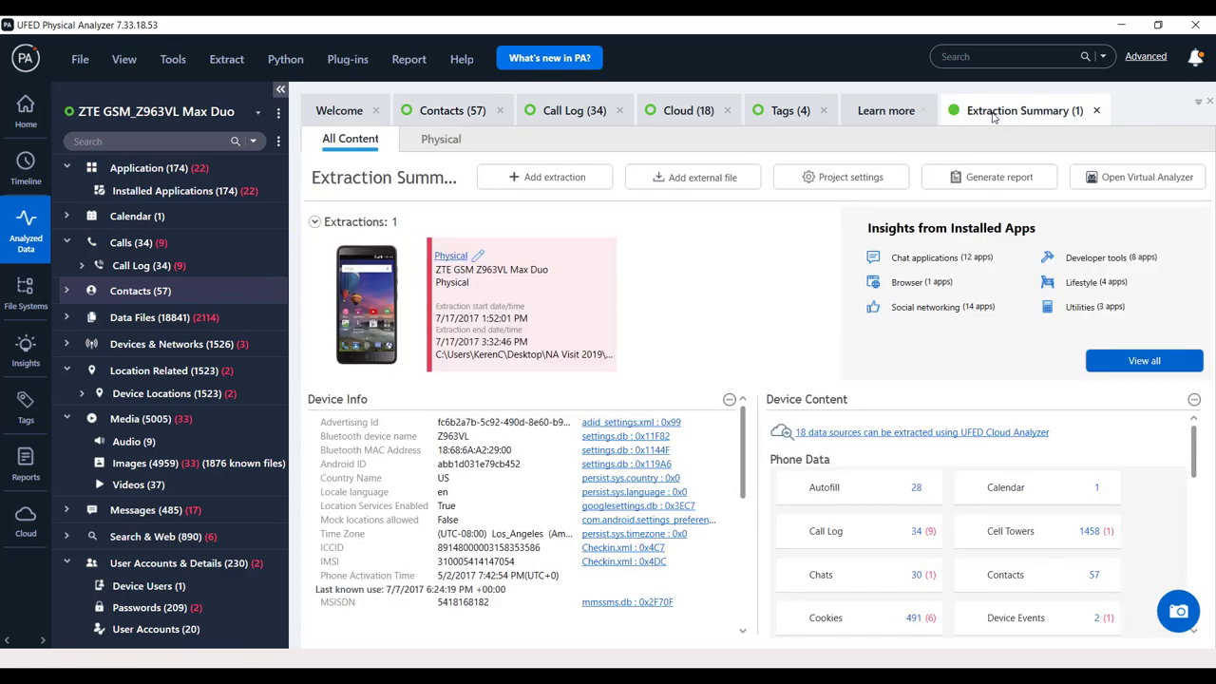